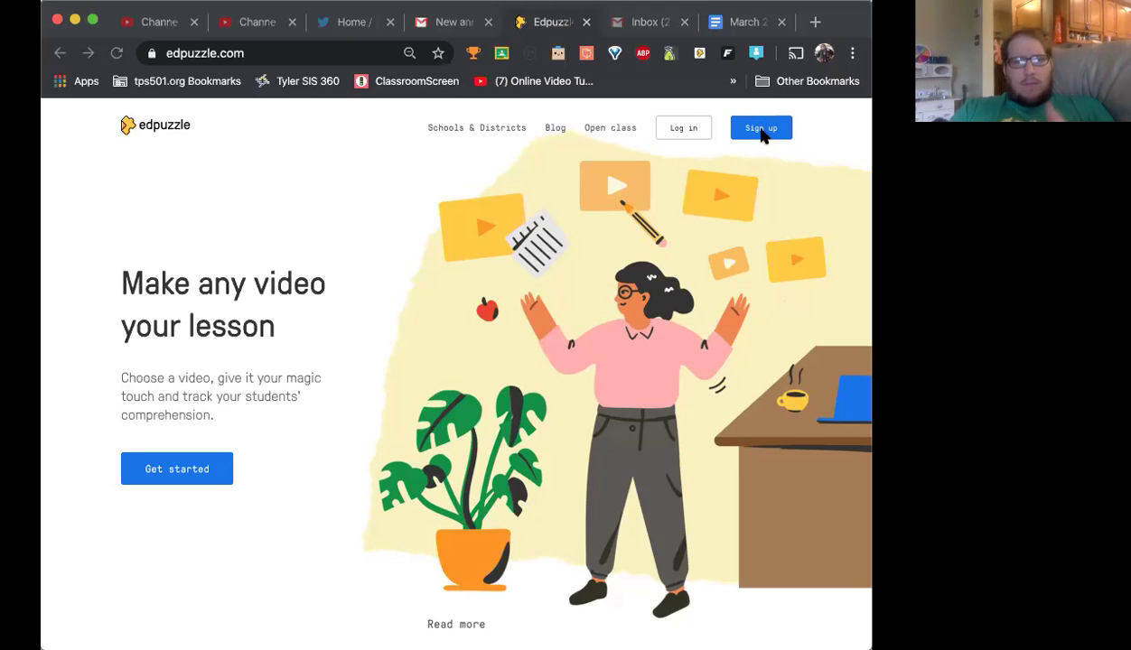
- Log in to Edpuzzle as a teacher using the Google account
left_click(691, 138)
left_click(691, 137)
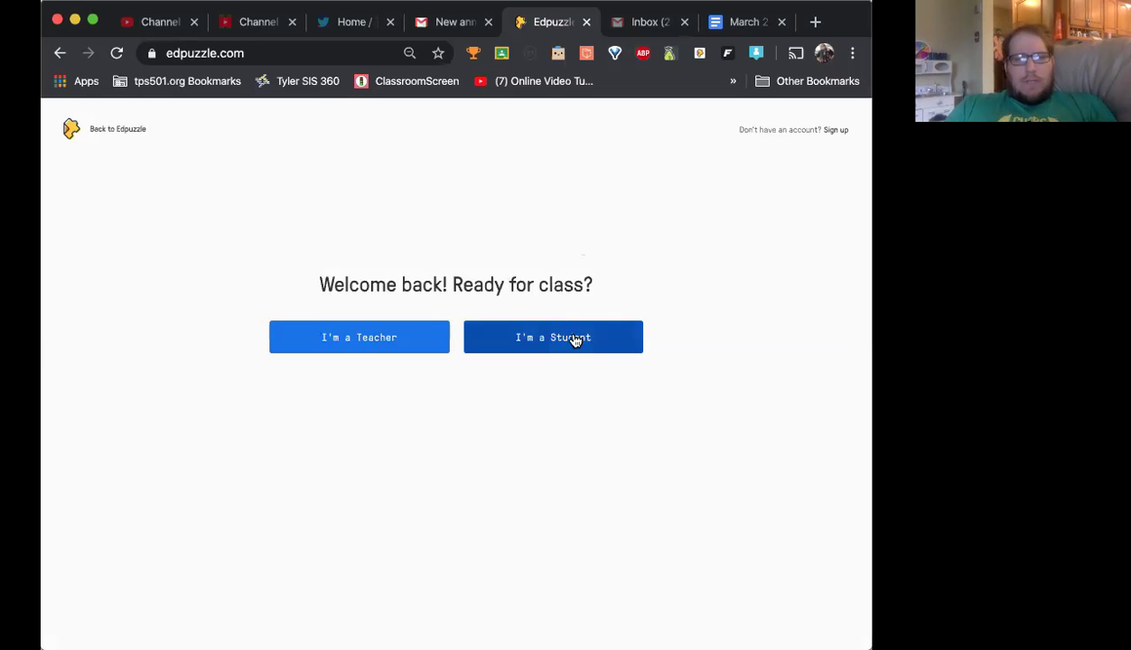
left_click(418, 340)
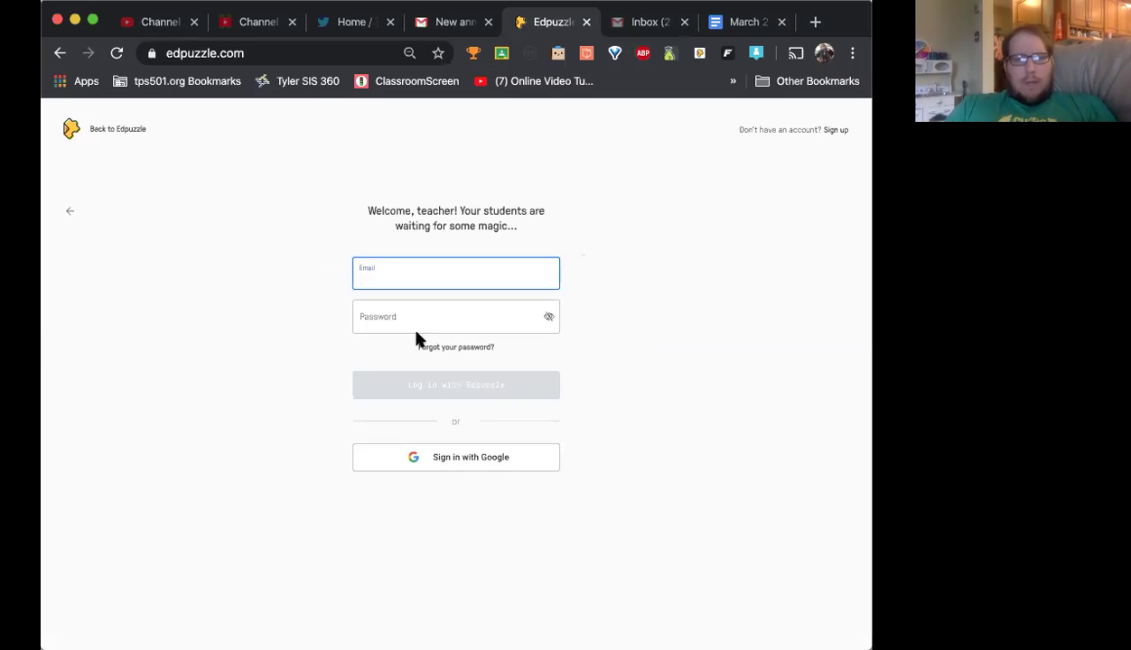
left_click(445, 455)
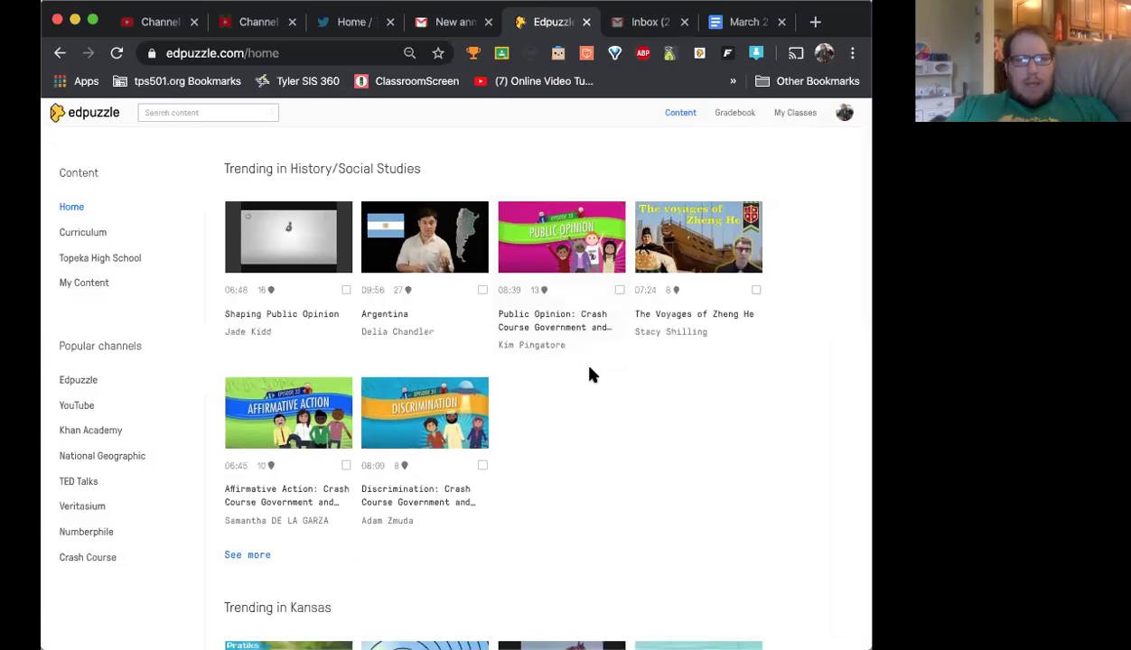
- Look through the trending videos for History/Social Studies, Kansas and the United States on the content home page
scroll(588, 369, "down", 1)
scroll(551, 490, "down", 1)
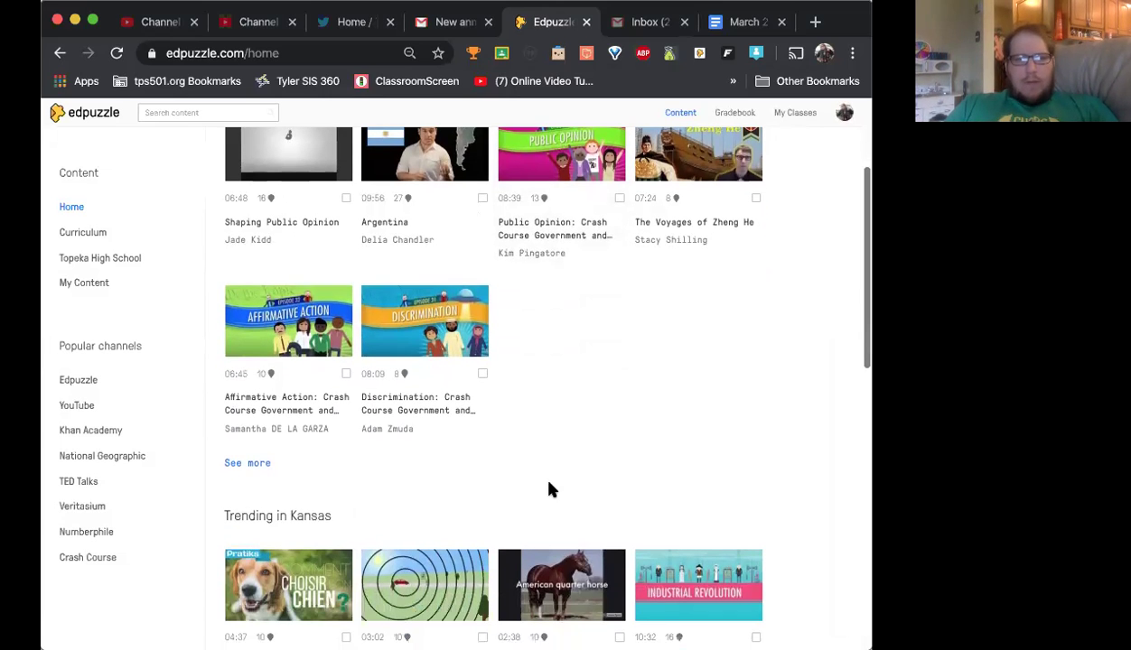
scroll(528, 341, "up", 2)
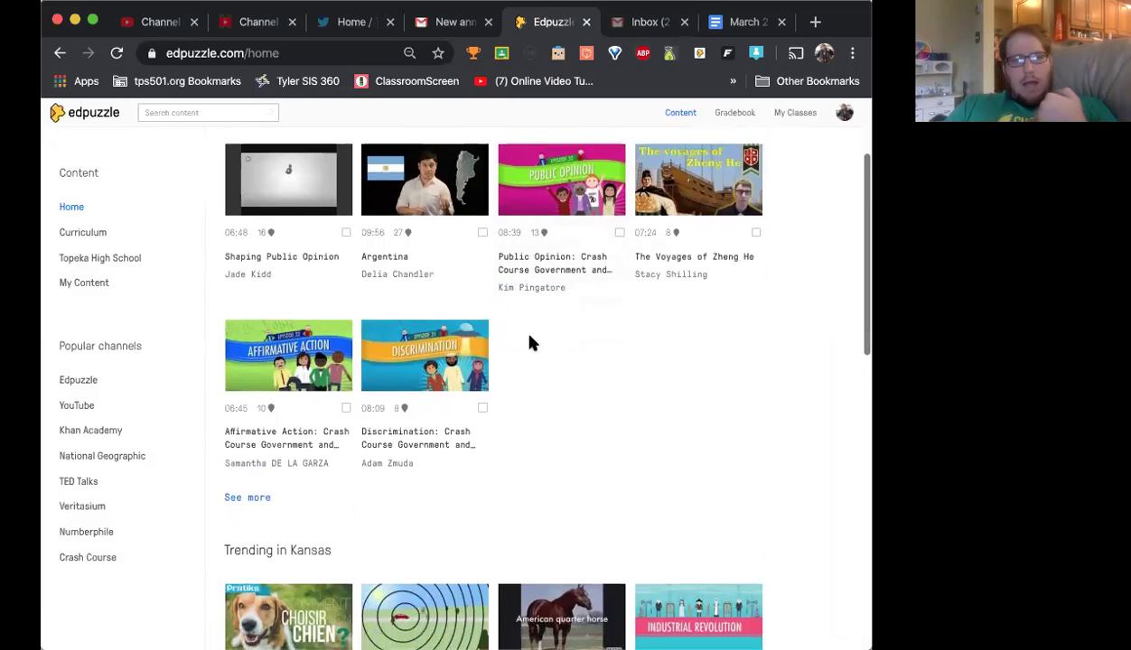
scroll(524, 452, "down", 10)
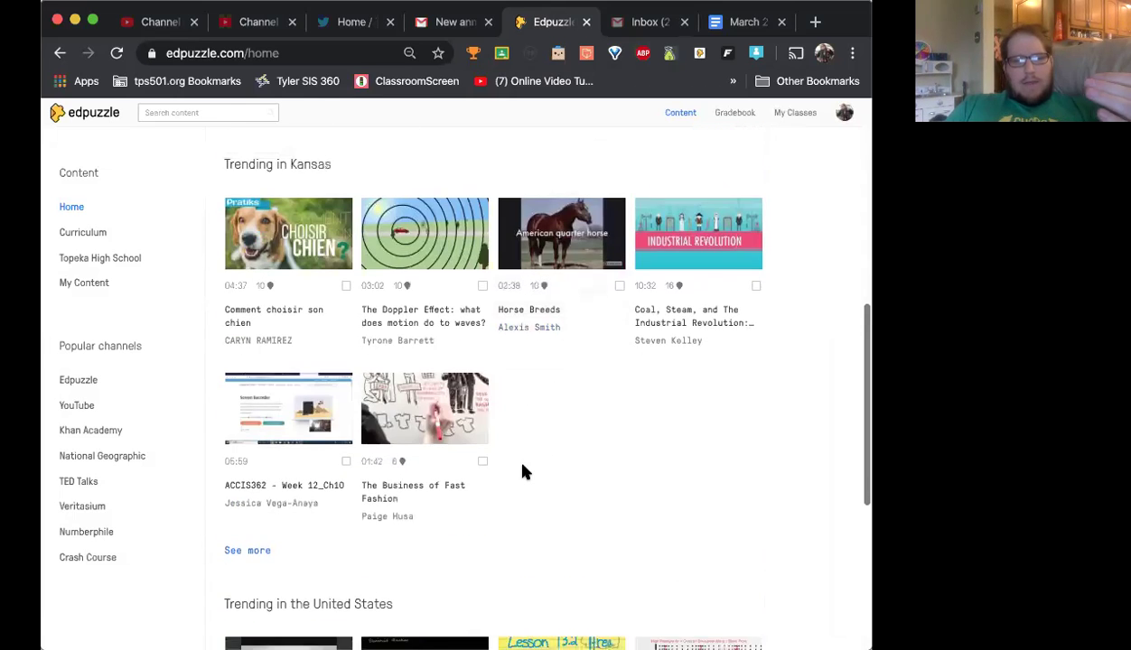
scroll(525, 473, "down", 4)
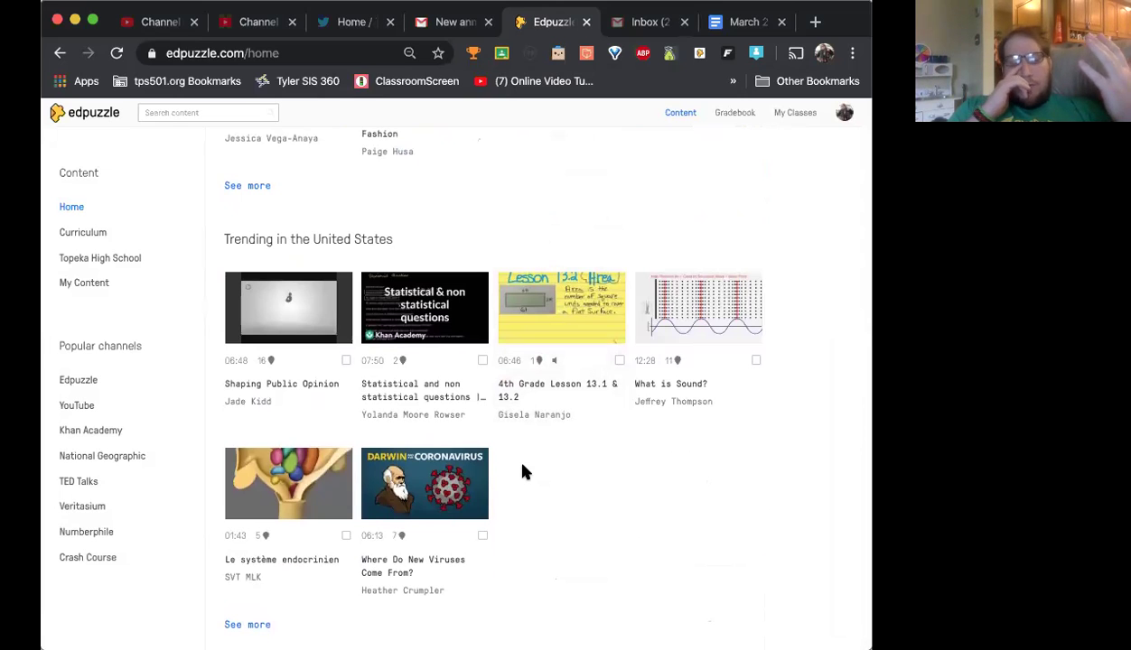
- Browse the high school curriculum to the Comparative Advantage videos under Economics/Gov't, Microeconomics
left_click(91, 233)
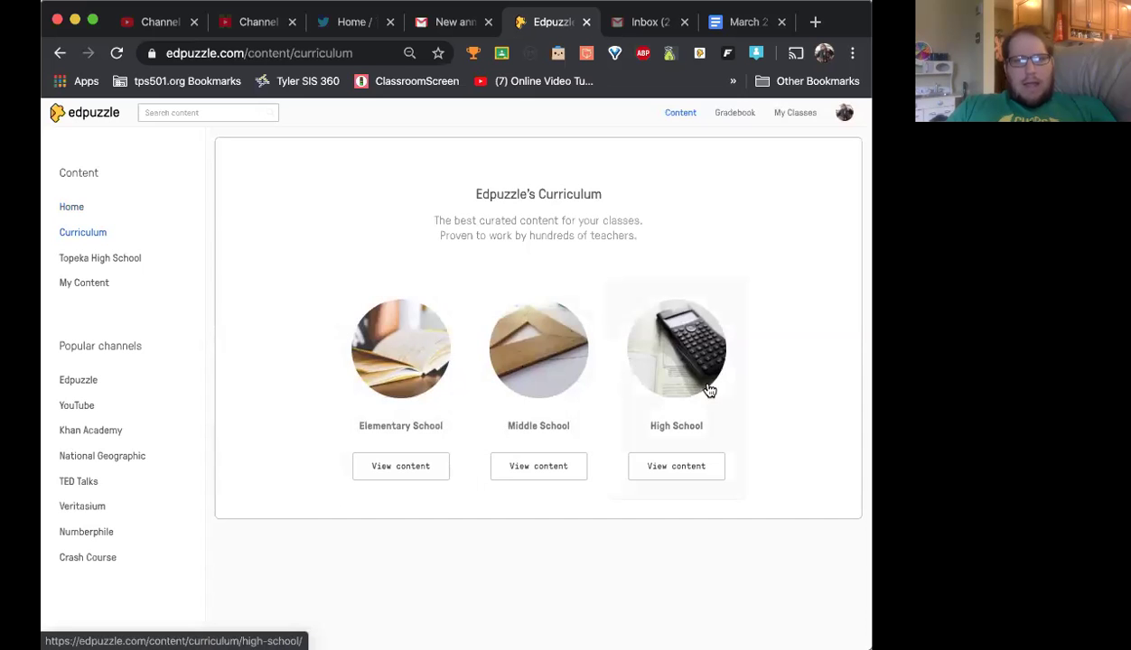
left_click(678, 472)
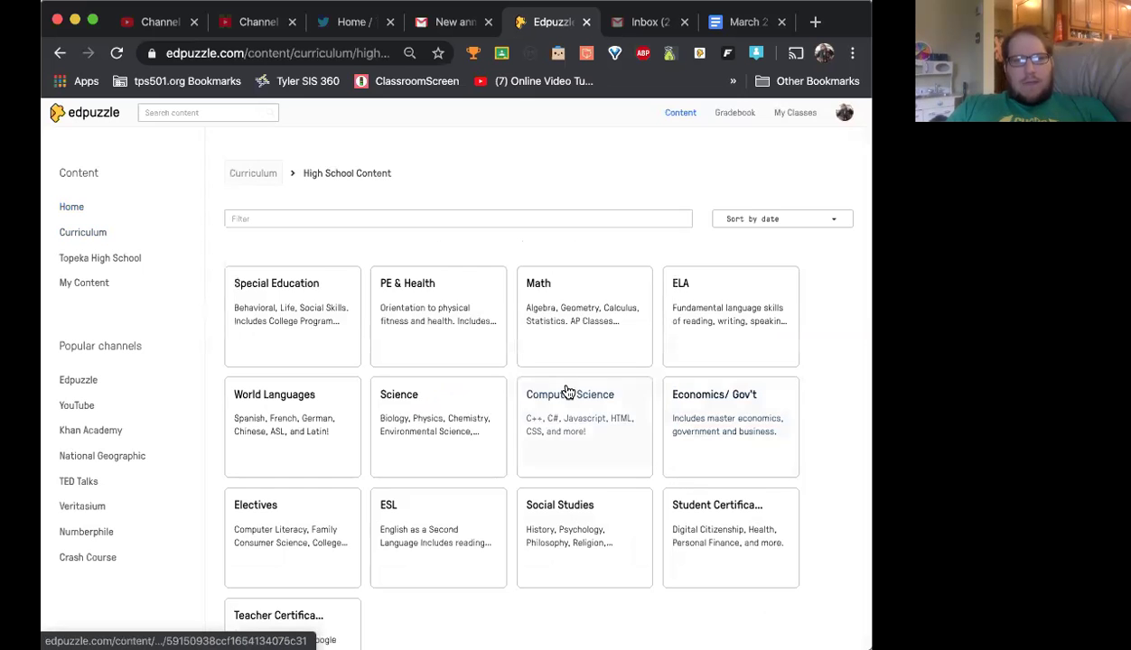
scroll(462, 351, "down", 2)
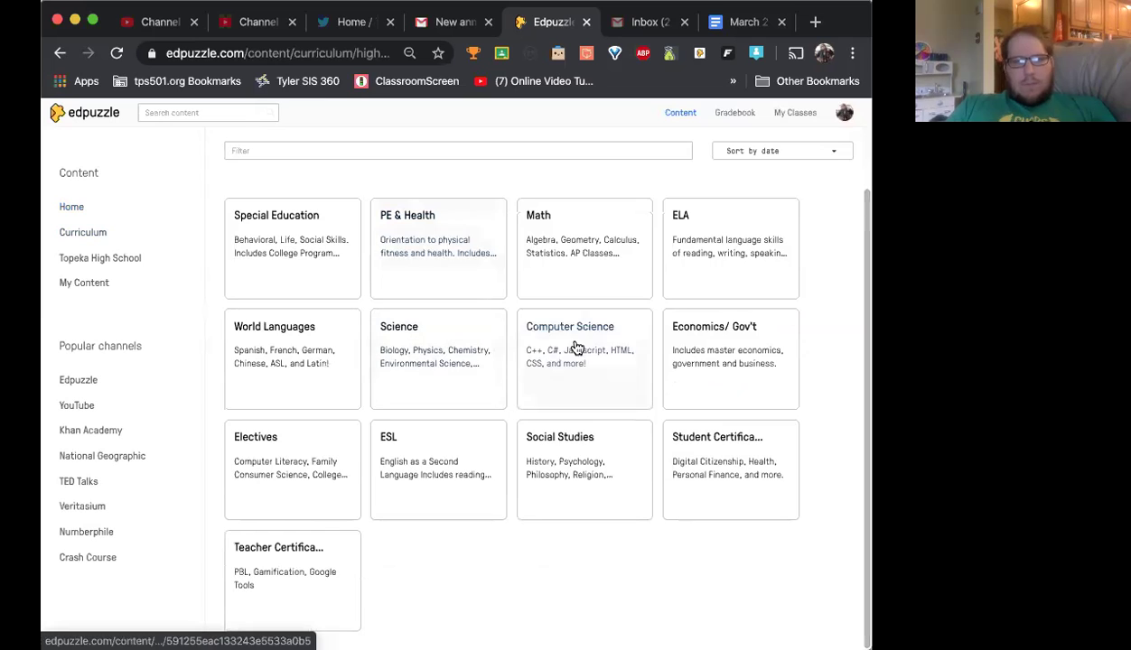
left_click(720, 390)
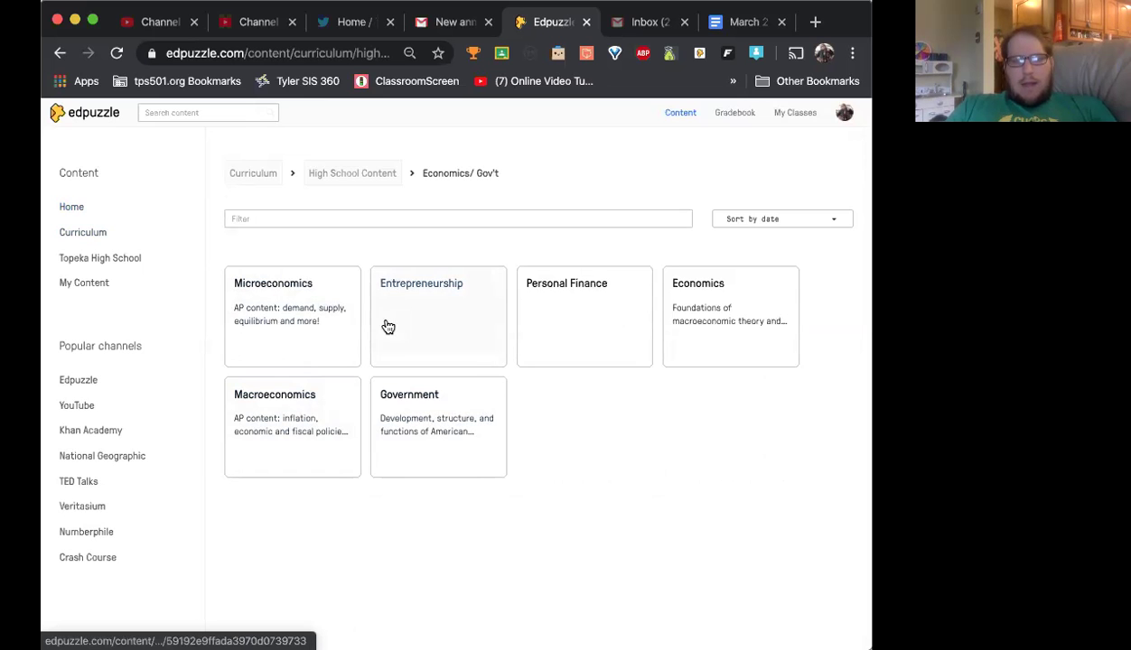
left_click(347, 339)
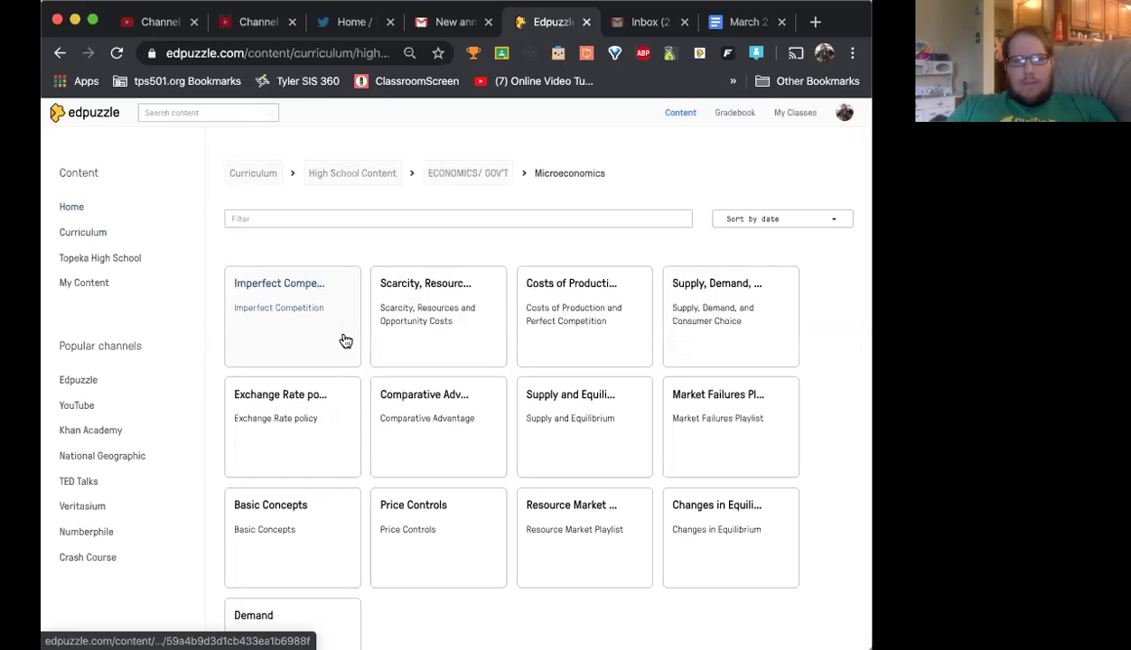
left_click(434, 416)
scroll(437, 415, "down", 1)
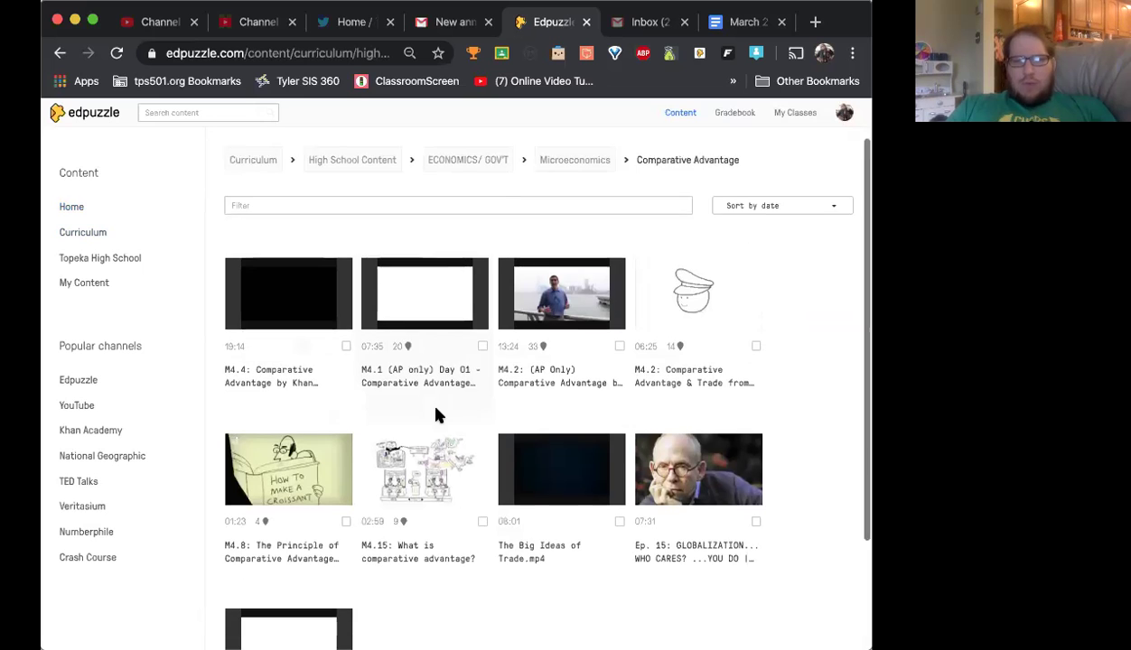
scroll(434, 415, "down", 3)
scroll(435, 414, "up", 3)
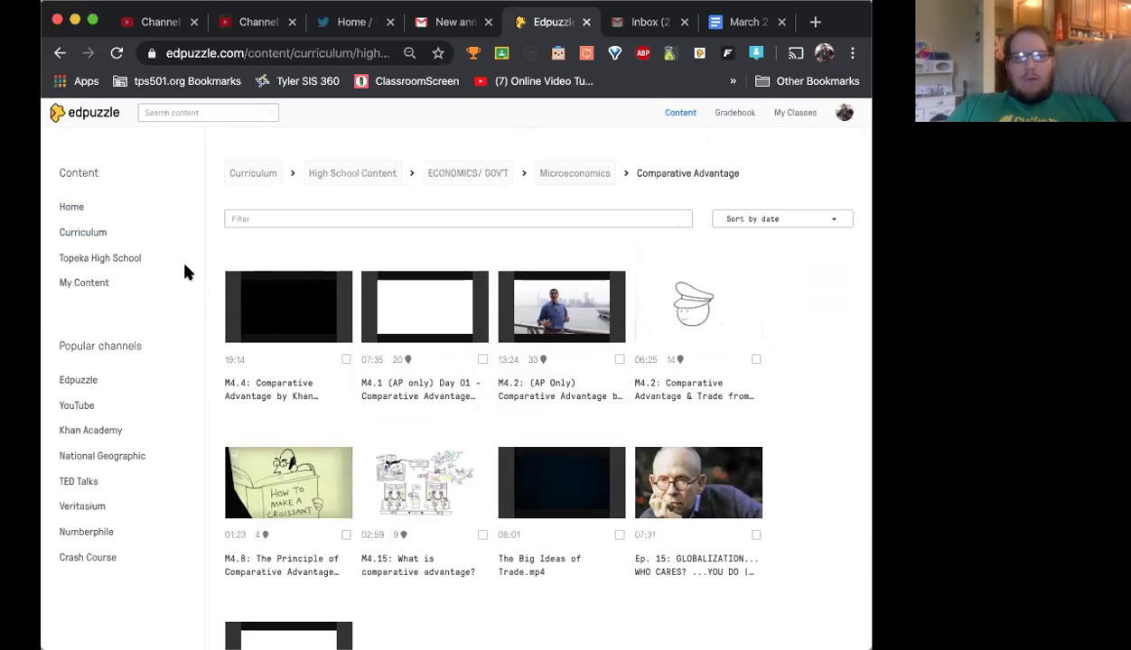
- View the Topeka High School content, including its shared History/Social Studies videos and other subject areas
left_click(100, 258)
scroll(461, 343, "down", 3)
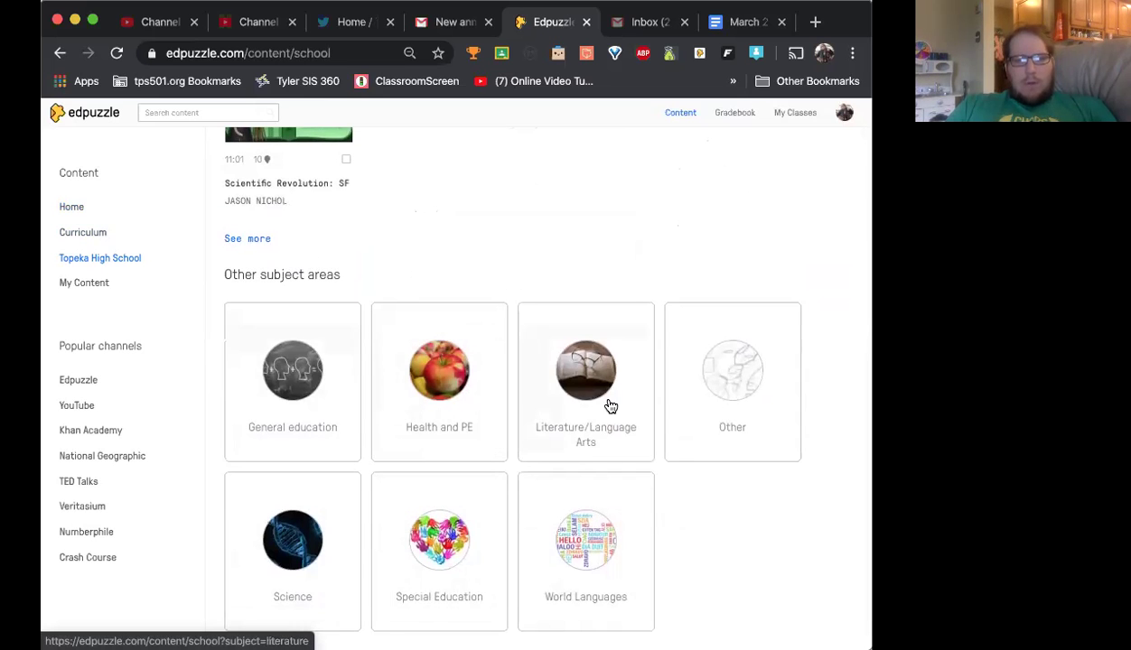
scroll(611, 407, "up", 3)
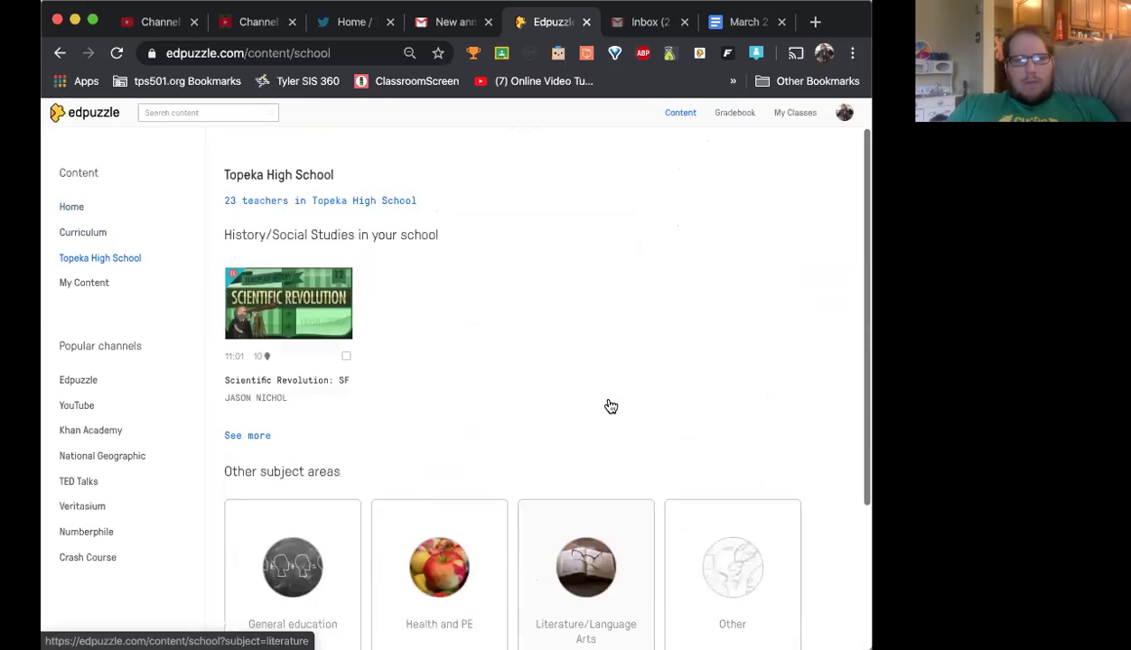
- Review the folders and saved videos in My Content
left_click(102, 285)
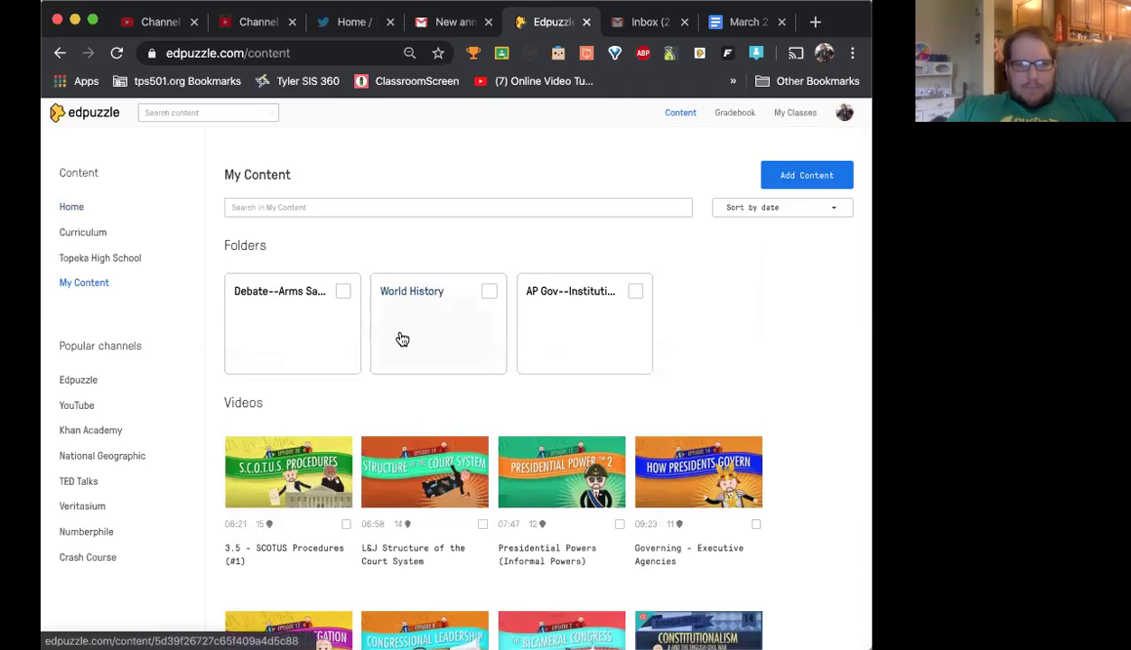
scroll(400, 336, "down", 5)
scroll(400, 336, "up", 5)
scroll(400, 336, "down", 8)
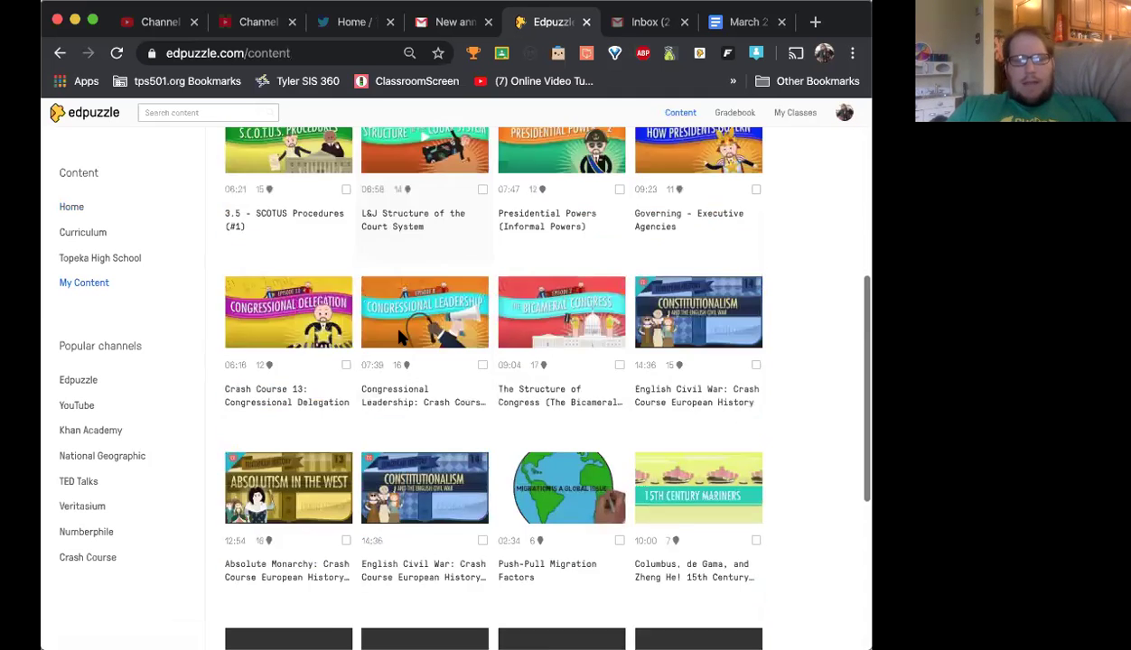
scroll(402, 339, "down", 3)
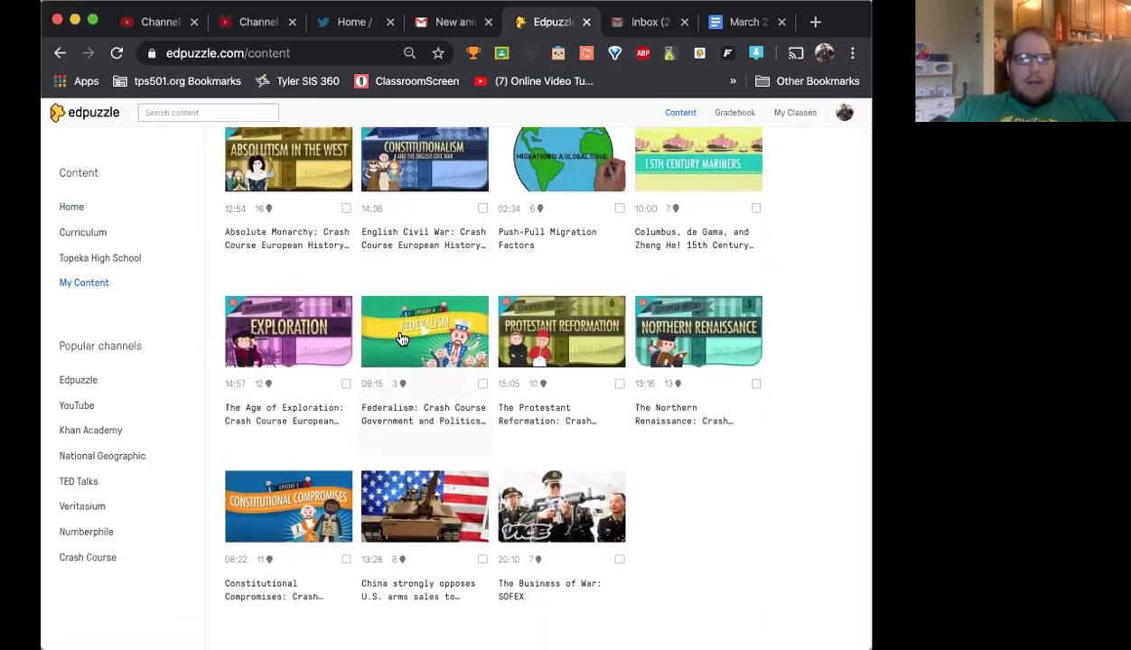
scroll(344, 463, "up", 10)
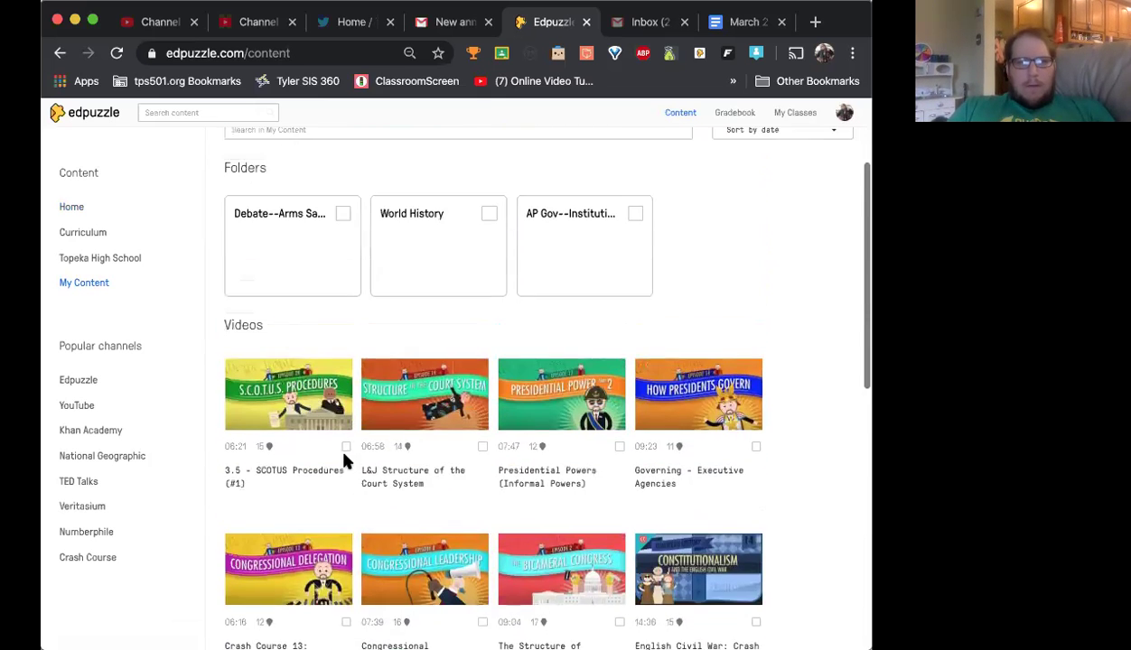
scroll(344, 461, "up", 2)
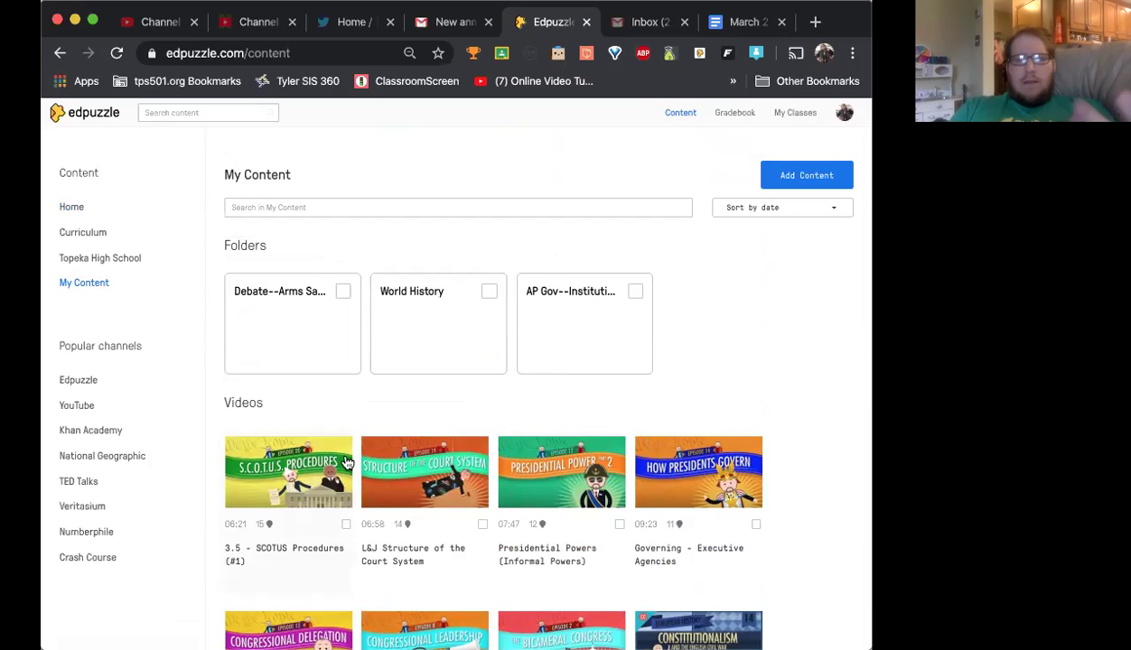
- Add the class Honors World History--Spring 2020 to My Classes by importing it from Google Classroom
left_click(799, 116)
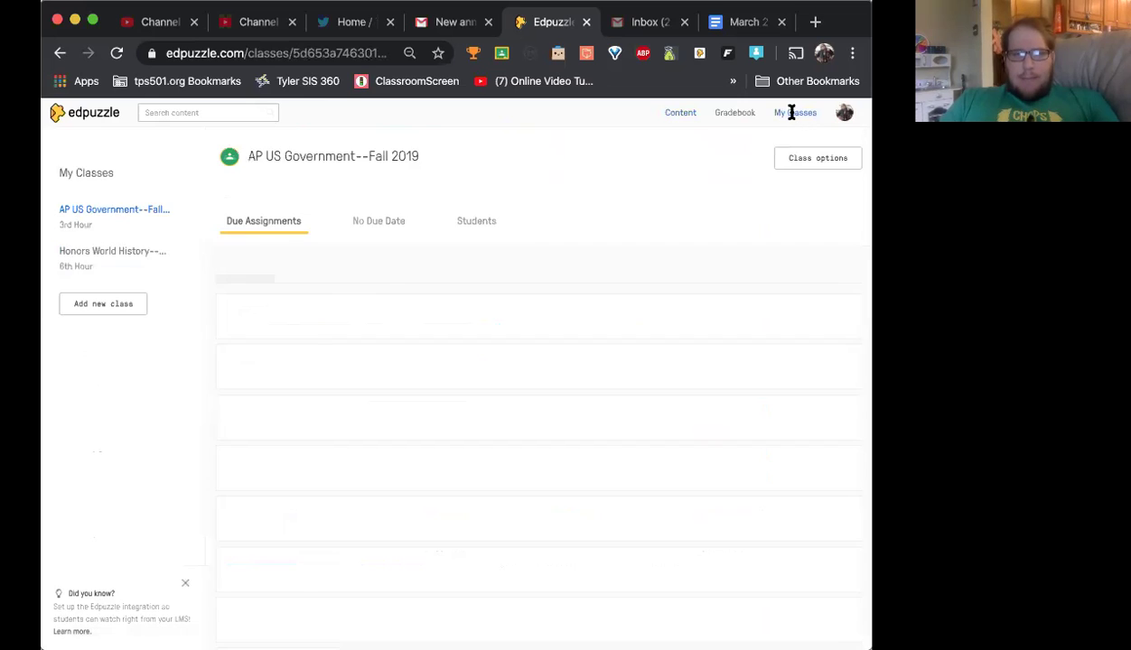
left_click(103, 308)
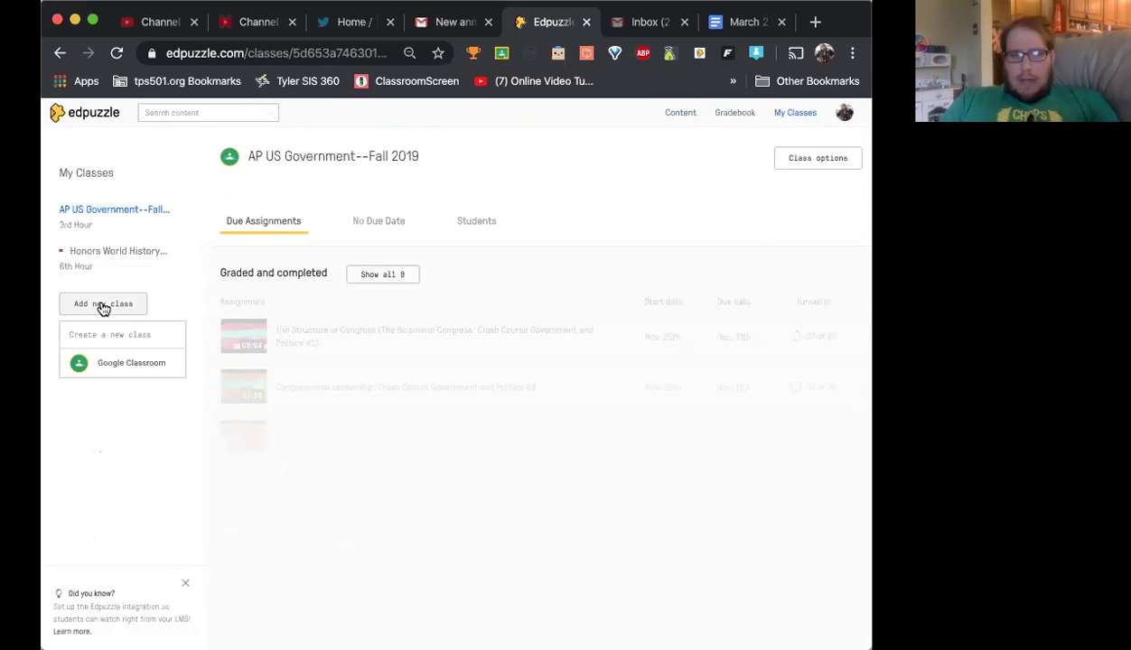
left_click(120, 370)
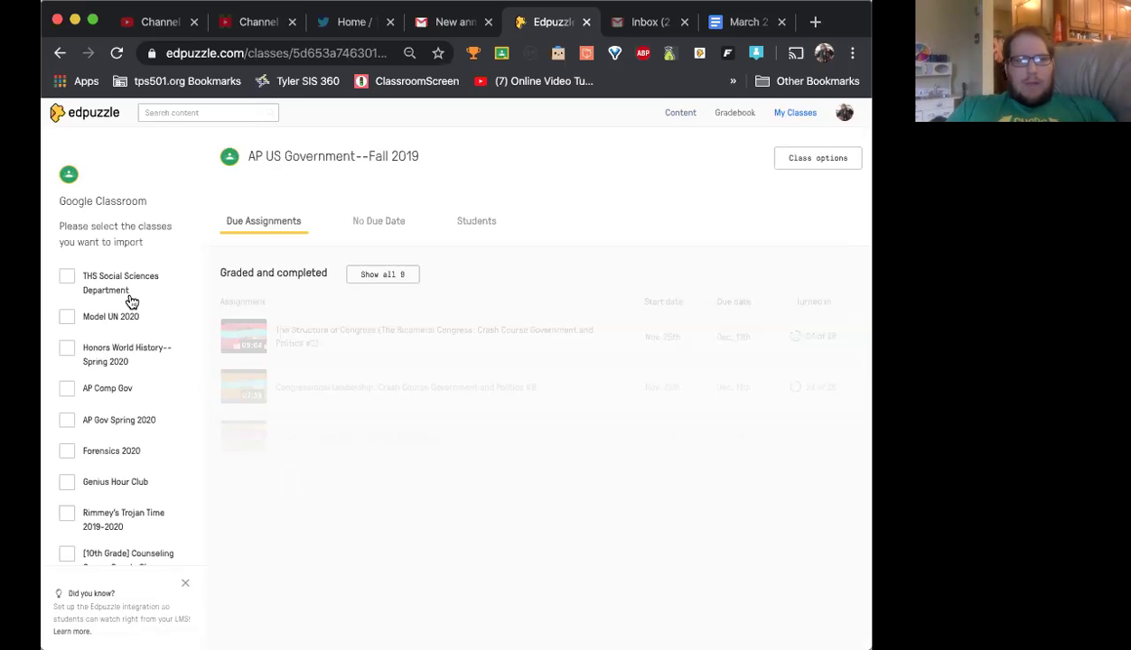
scroll(131, 301, "down", 1)
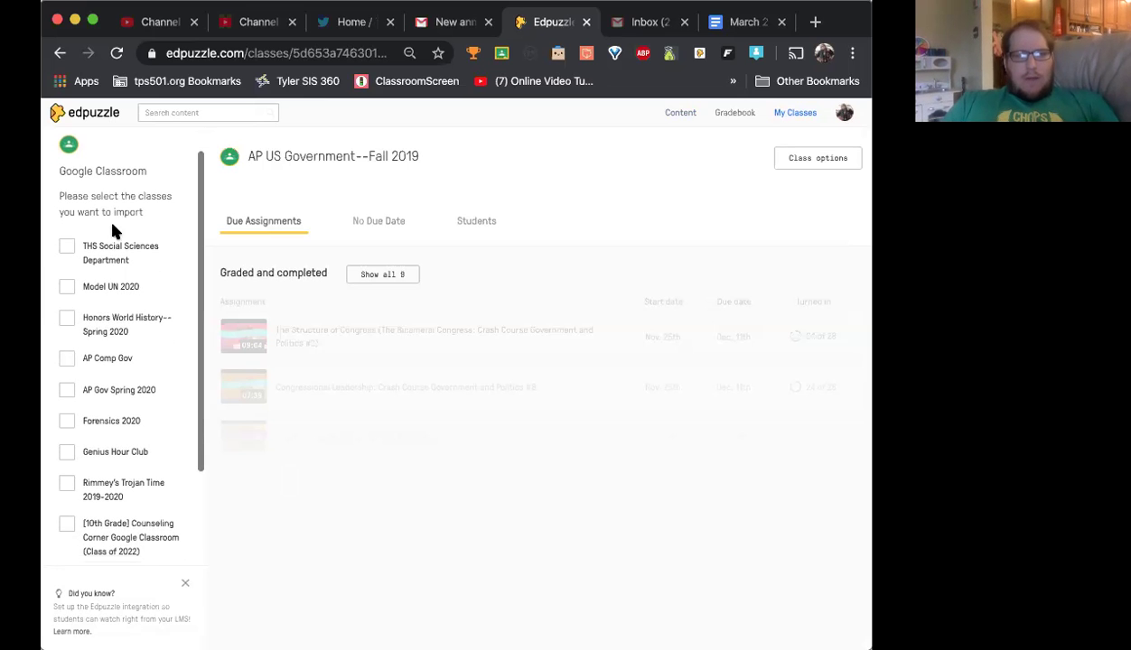
scroll(136, 423, "down", 2)
scroll(135, 423, "up", 3)
scroll(107, 422, "down", 1)
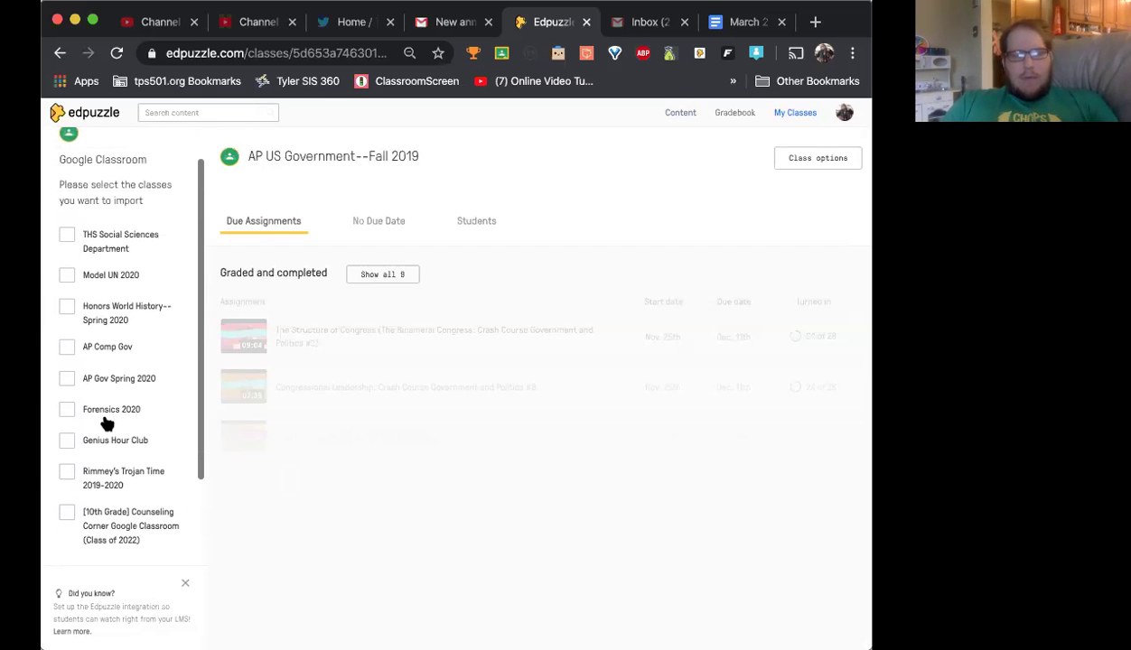
left_click(69, 309)
scroll(177, 455, "down", 3)
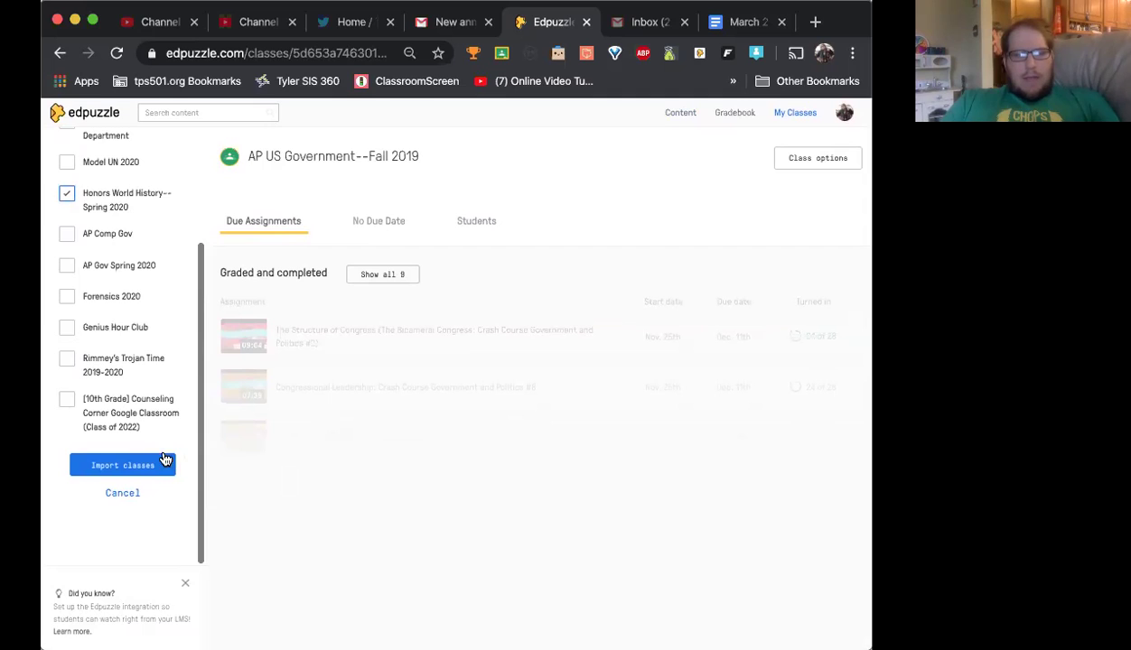
left_click(150, 465)
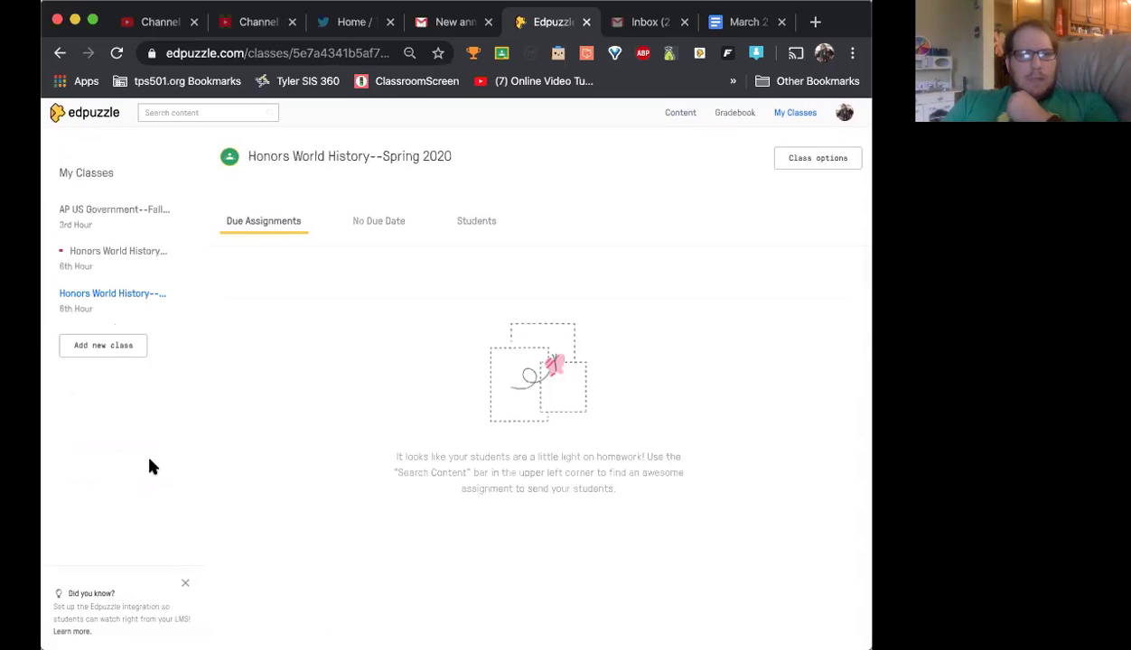
- Review the full student roster of the imported Honors World History--Spring 2020 class
left_click(458, 223)
scroll(370, 362, "down", 9)
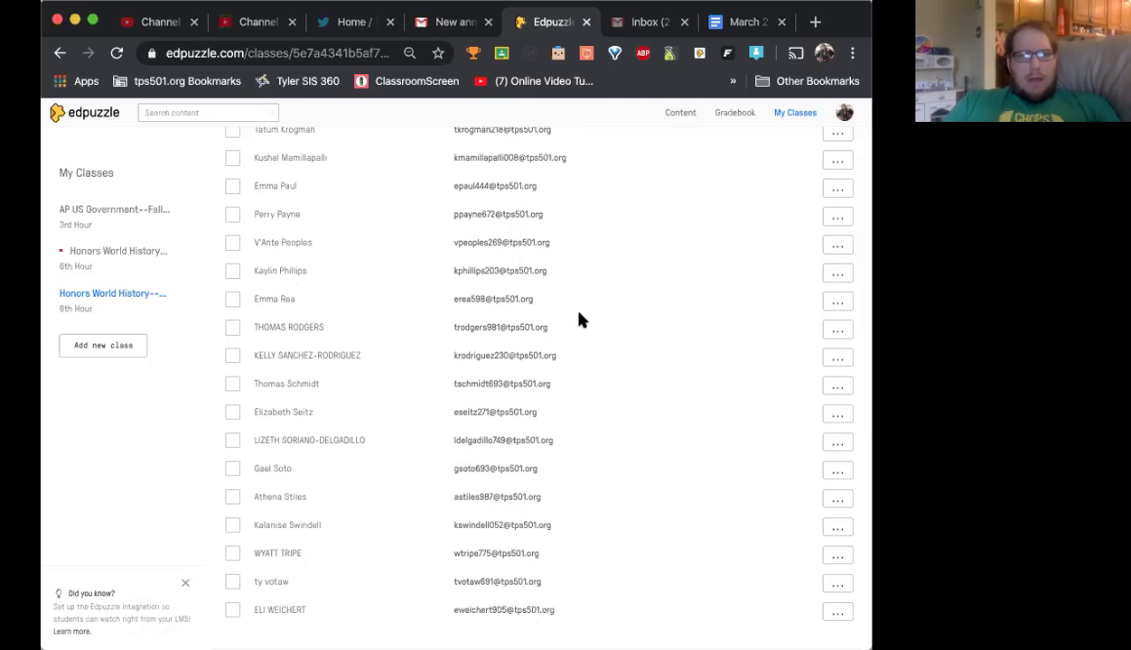
scroll(579, 319, "up", 9)
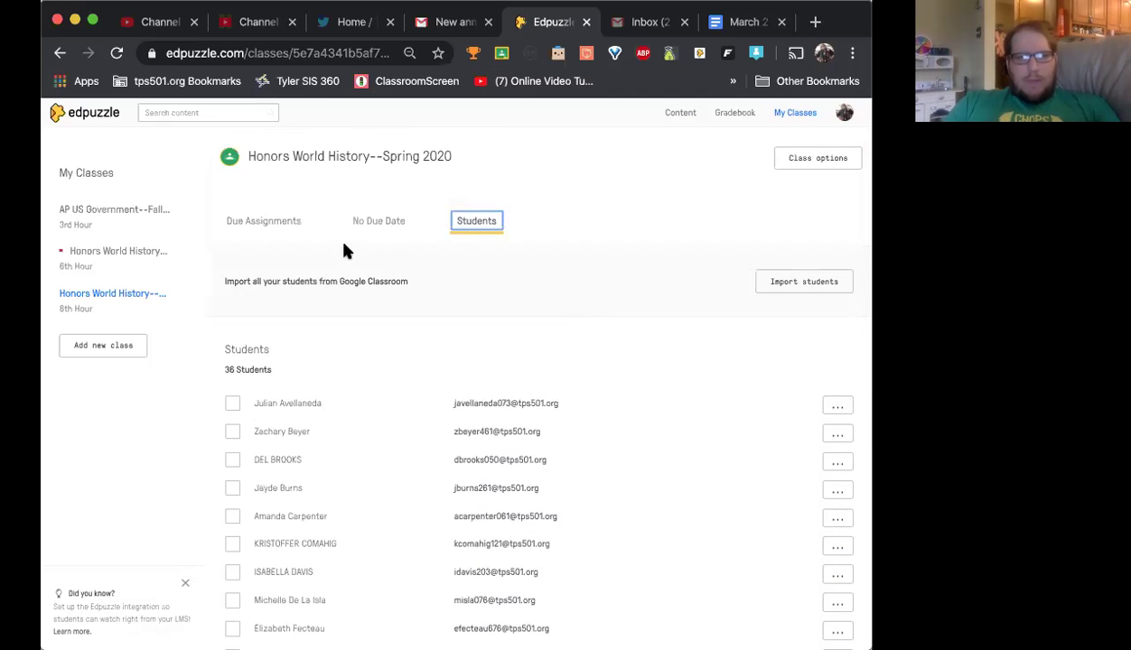
- Check the class's Due Assignments and No Due Date assignment lists
left_click(375, 229)
left_click(292, 227)
left_click(356, 226)
left_click(295, 227)
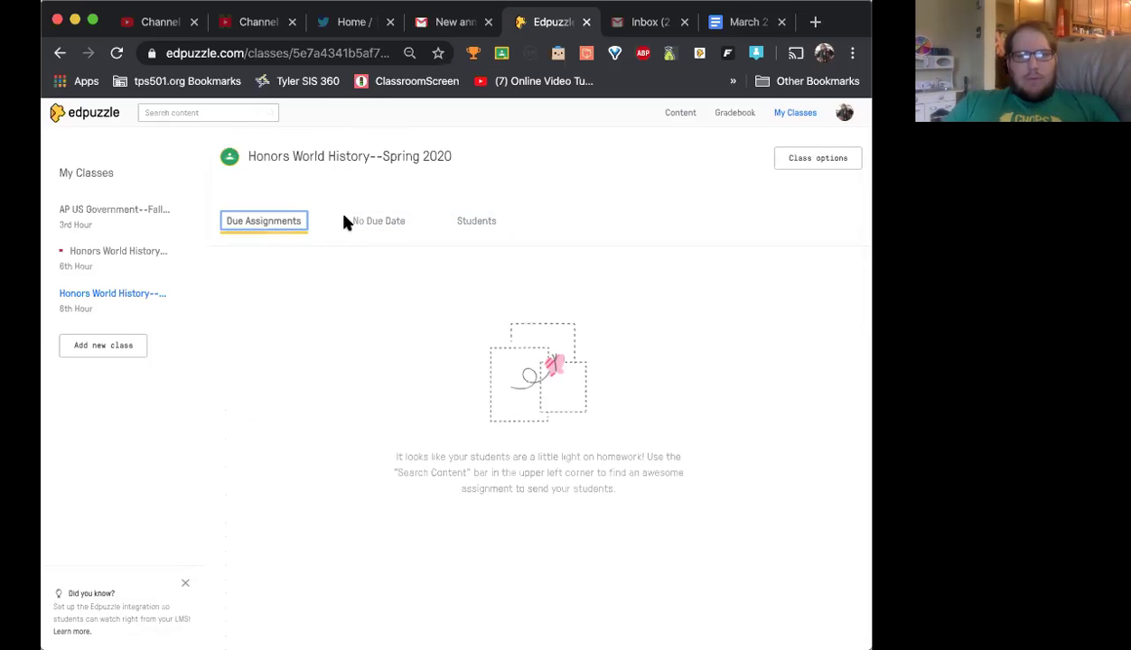
left_click(374, 222)
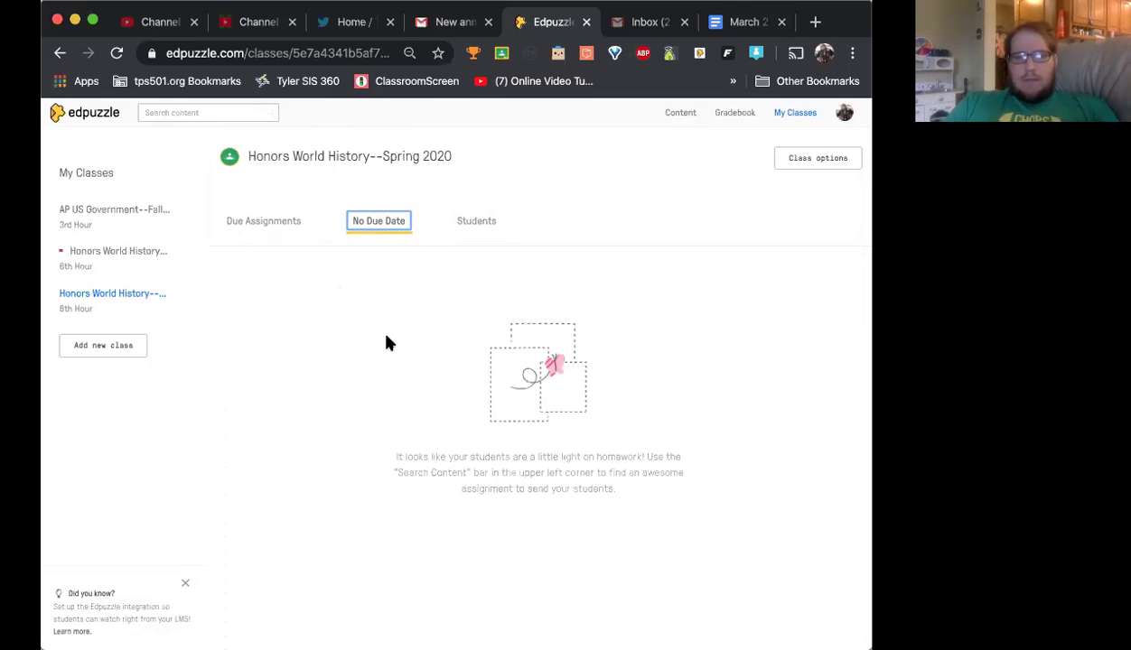
- Search the Edpuzzle content library for "world war 2"
left_click(682, 113)
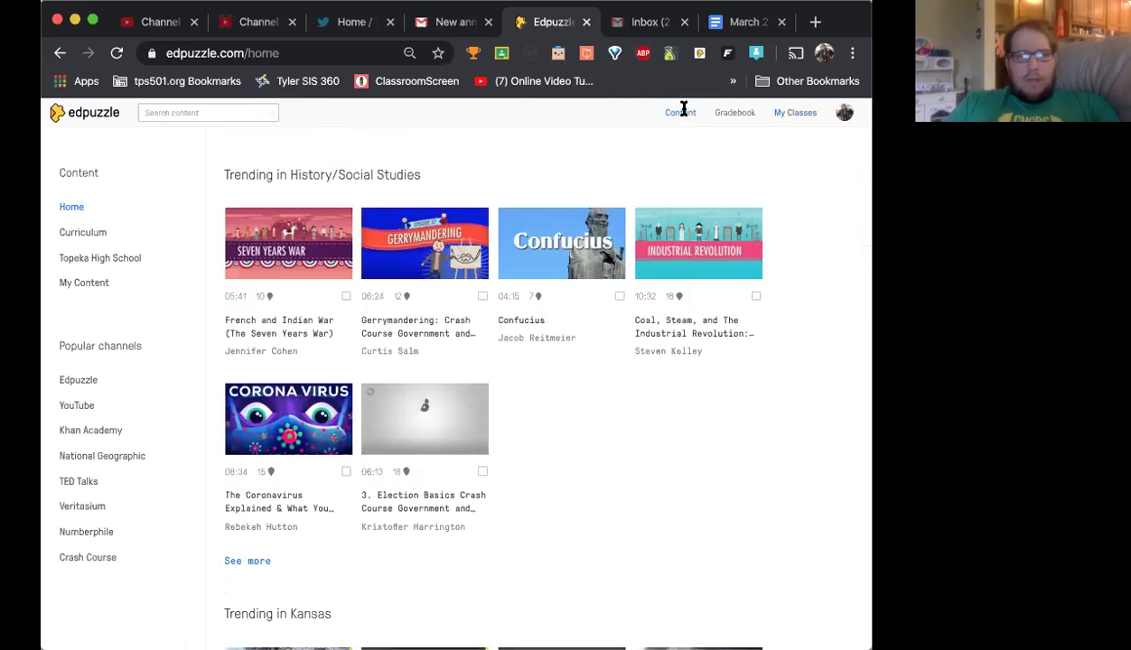
left_click(233, 109)
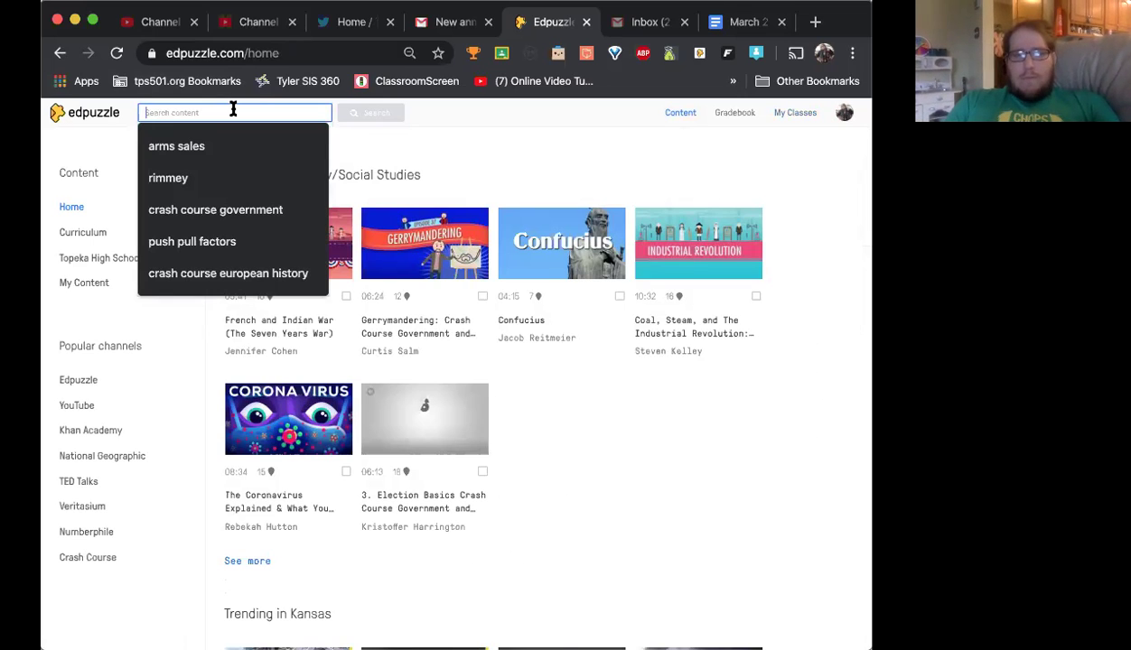
type("world")
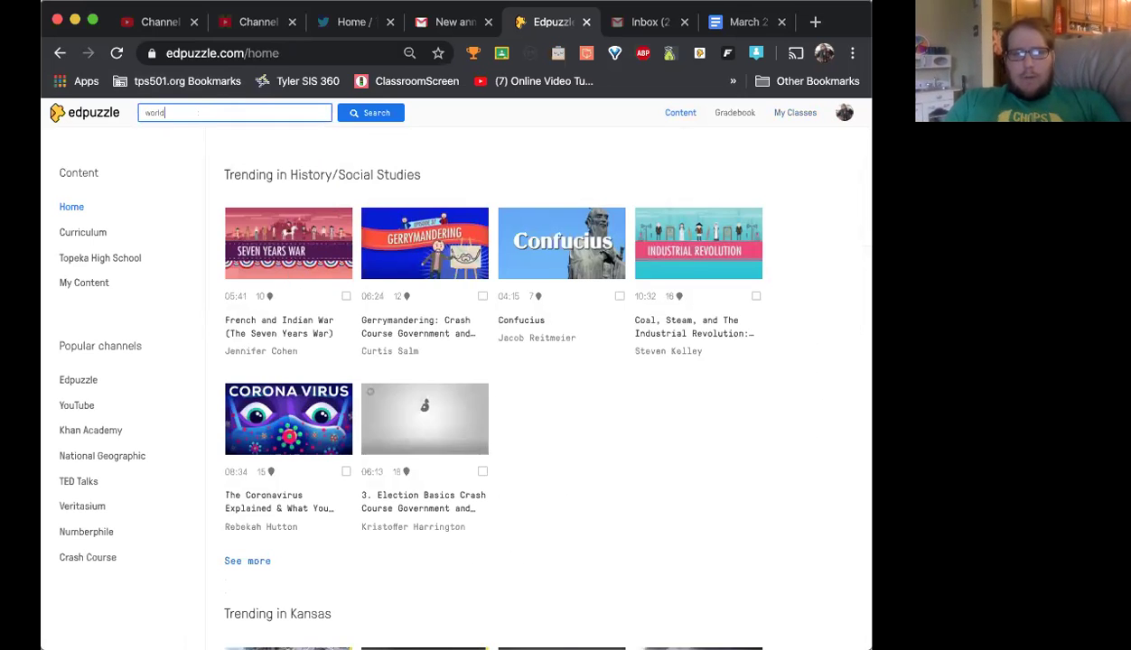
type(" war 2")
key("Return")
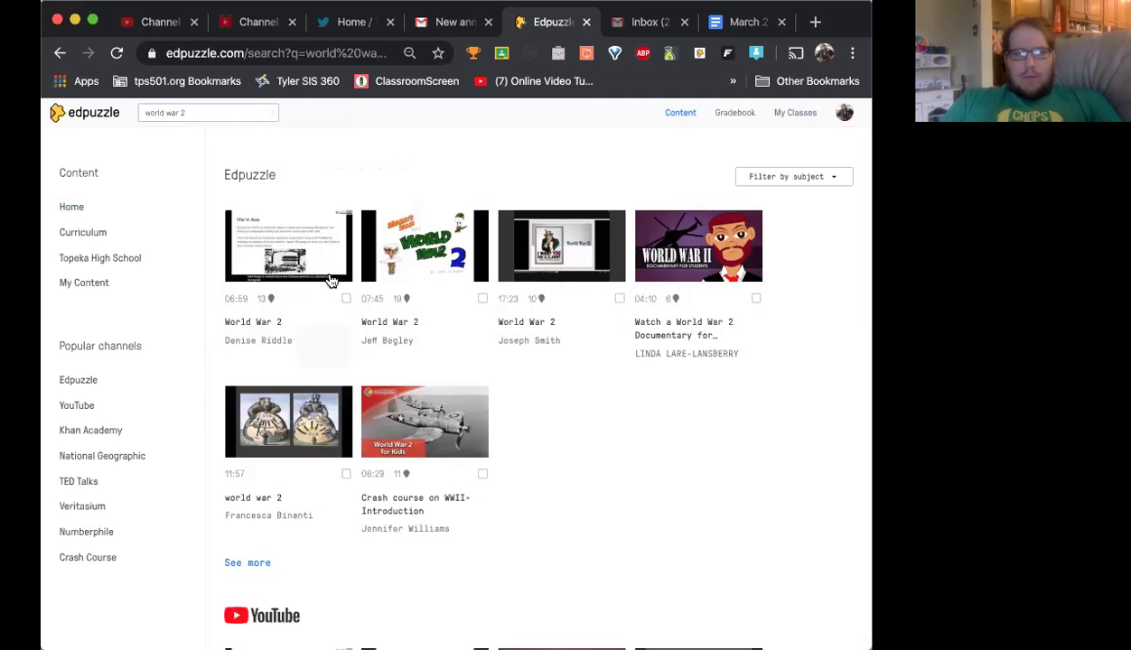
- Look through the Edpuzzle results and expand the full list of YouTube results for world war 2
scroll(400, 377, "down", 2)
scroll(400, 378, "down", 3)
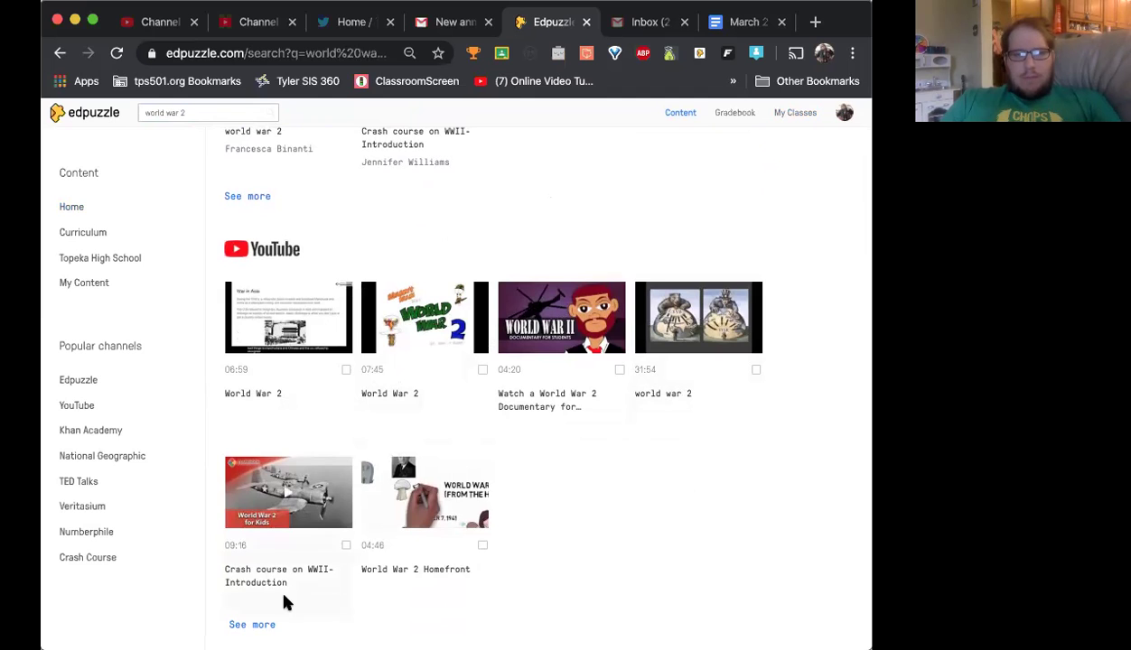
left_click(260, 625)
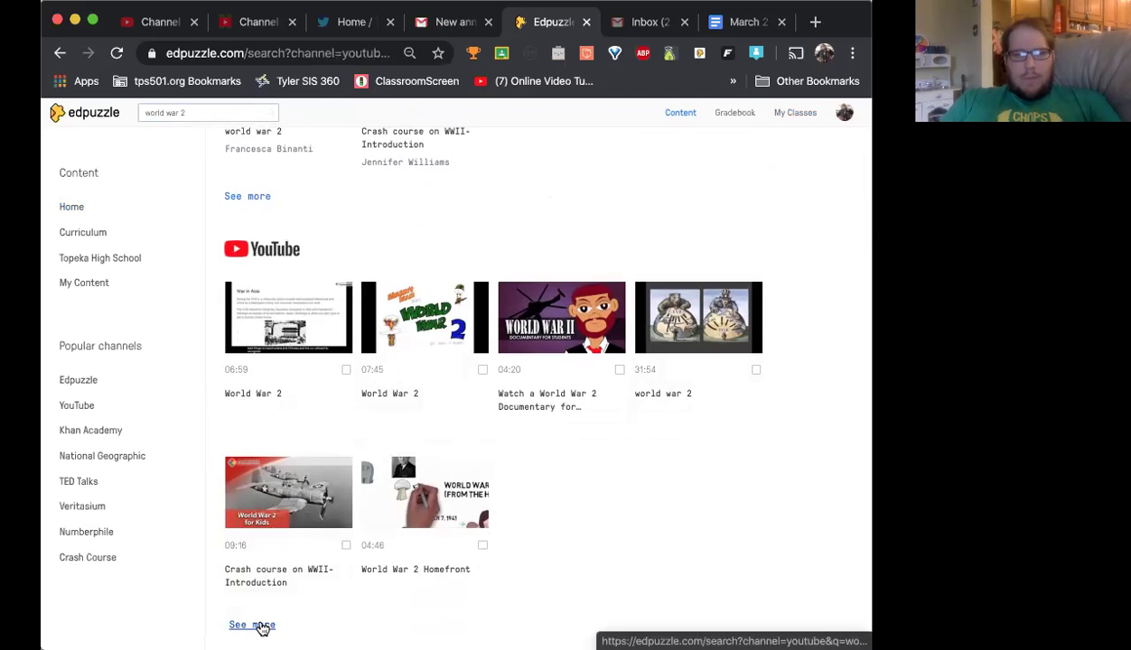
scroll(350, 459, "down", 3)
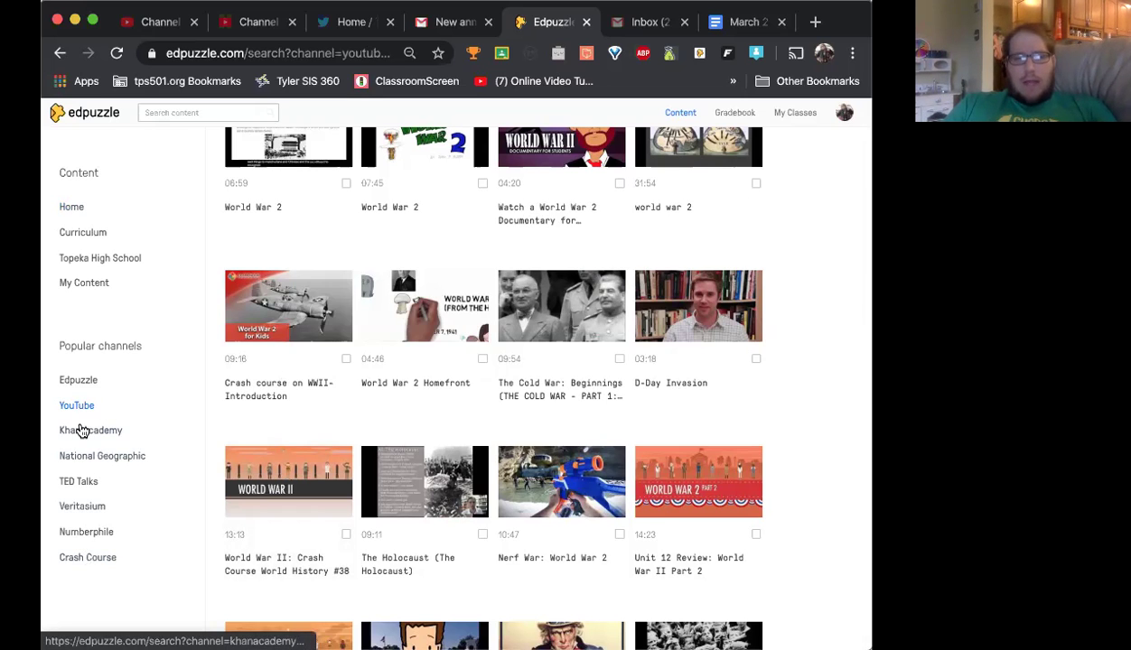
- Narrow the world war 2 results to the Crash Course channel and open World War II: Crash Course World History #38
left_click(92, 560)
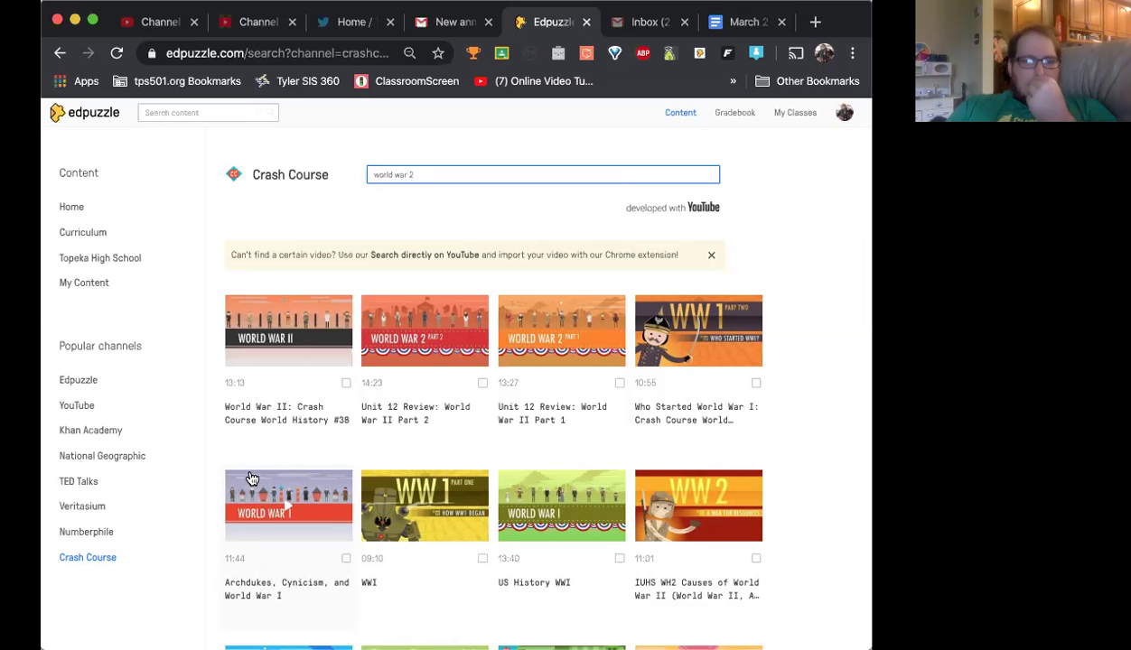
scroll(252, 479, "down", 1)
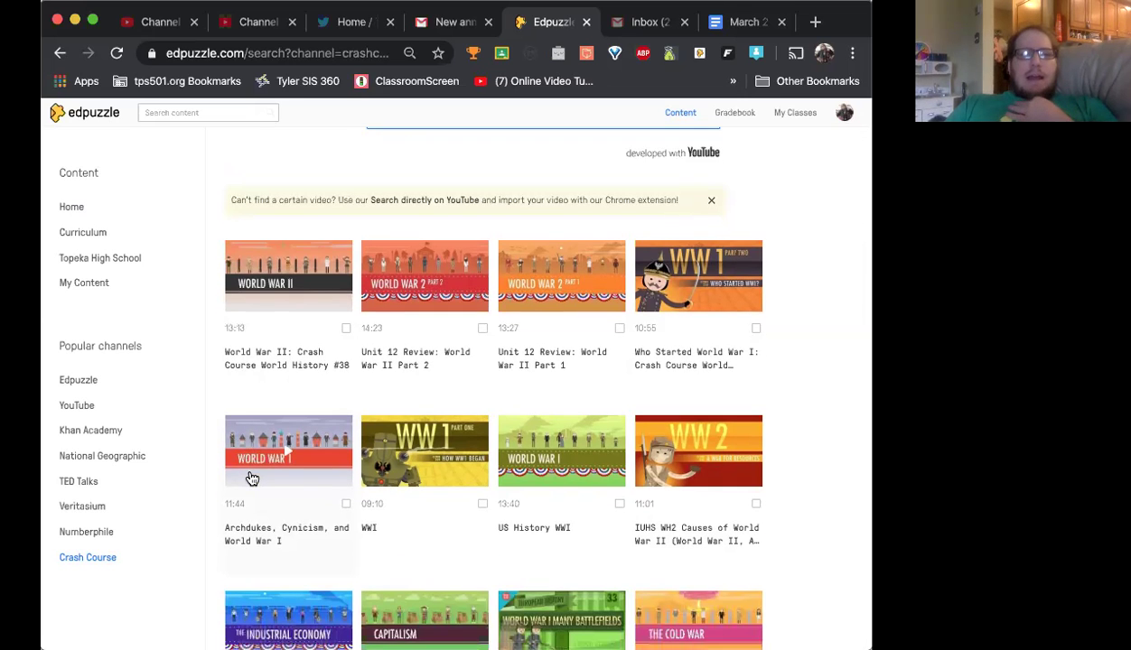
left_click(305, 366)
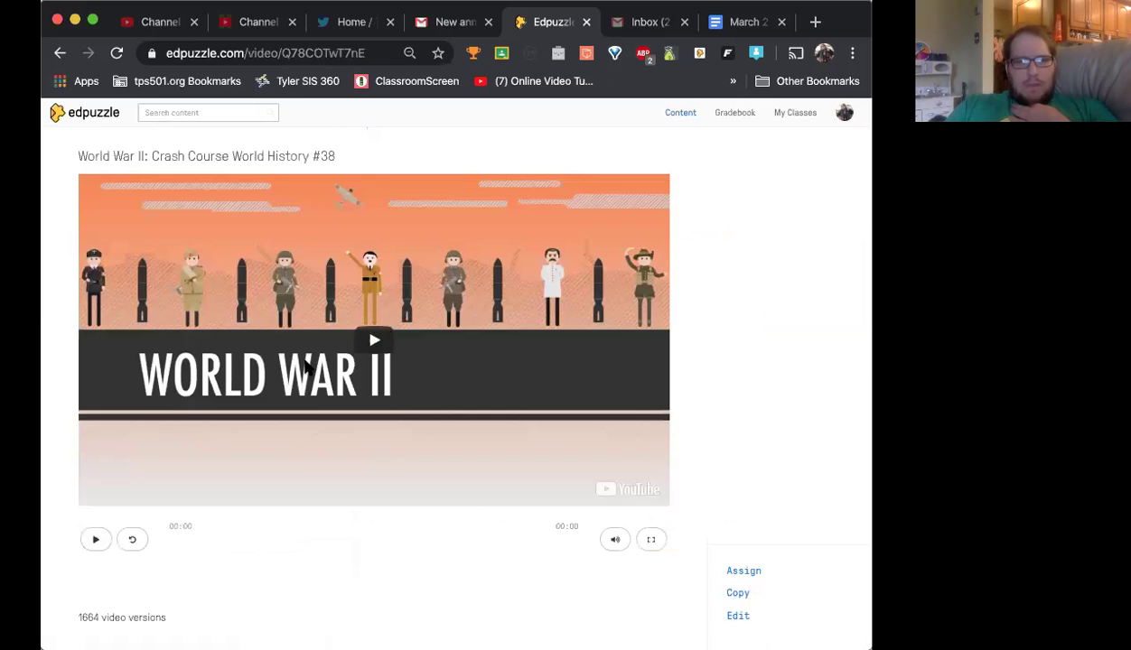
- Review the teacher-made versions and similar videos listed below the World War II Crash Course video
scroll(305, 367, "down", 2)
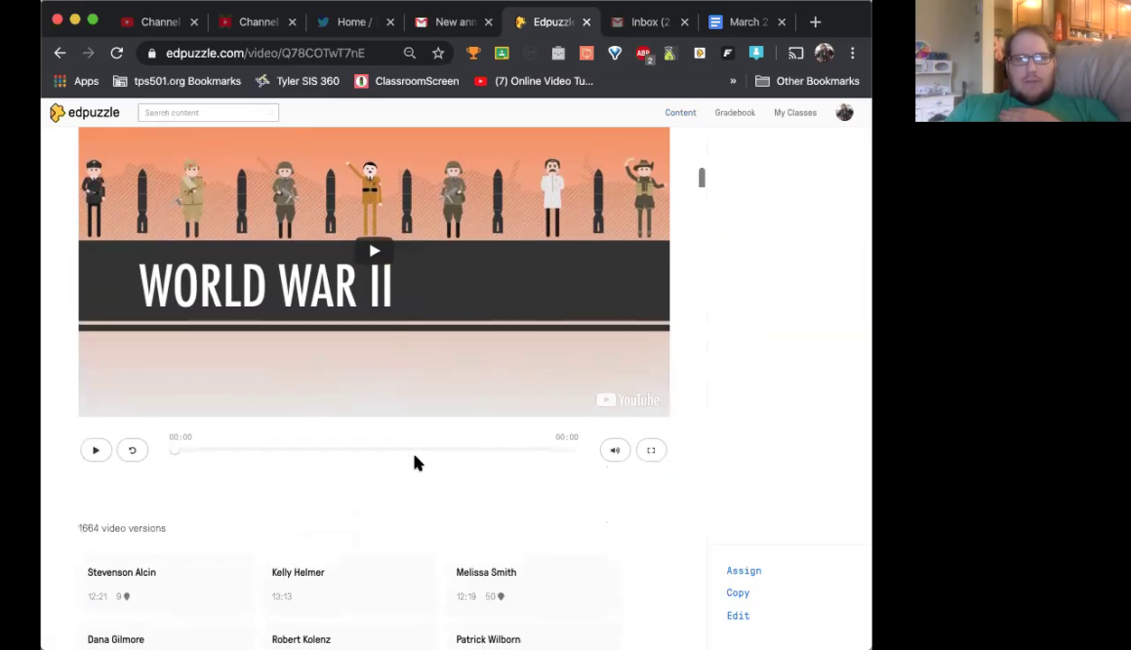
scroll(414, 462, "up", 2)
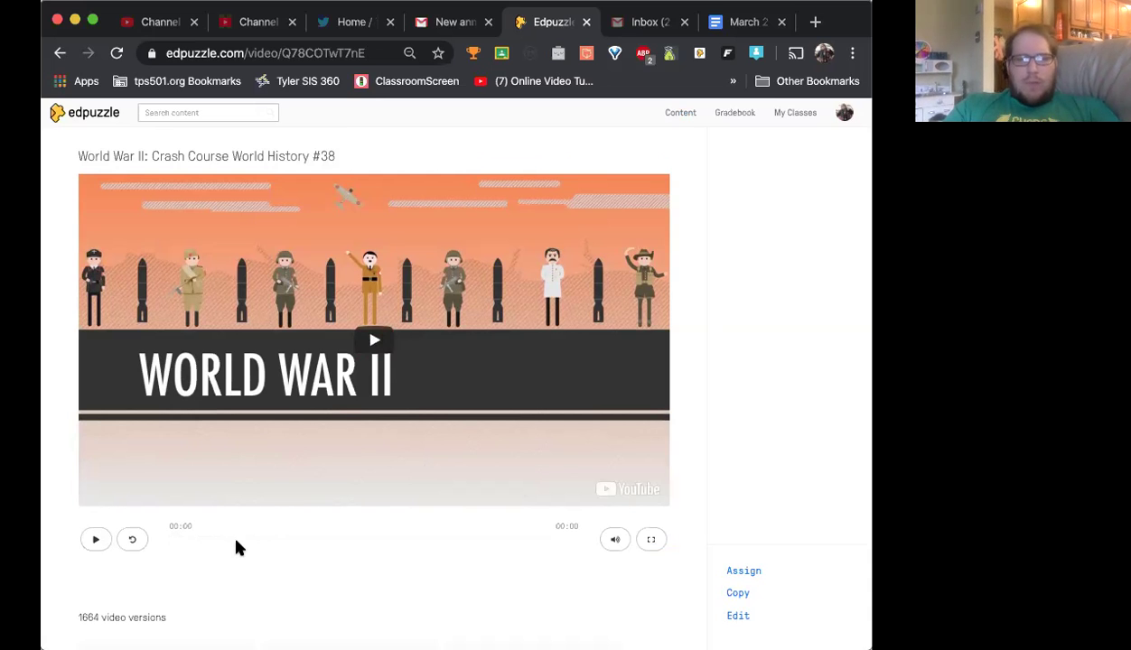
scroll(234, 546, "down", 2)
scroll(235, 546, "down", 4)
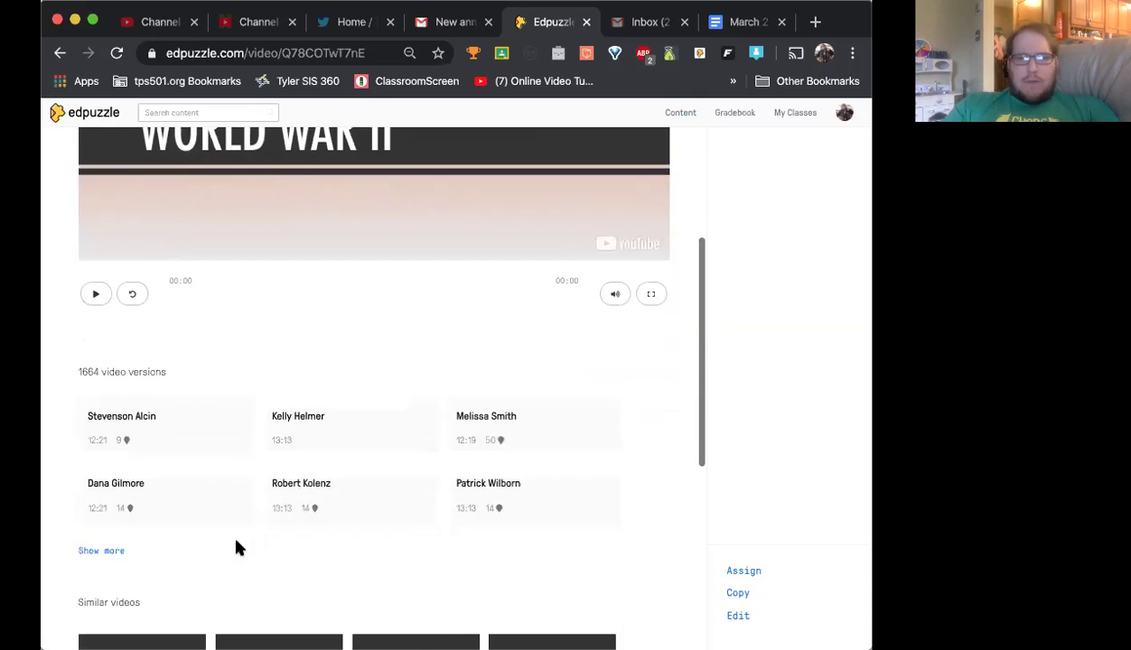
scroll(235, 546, "down", 1)
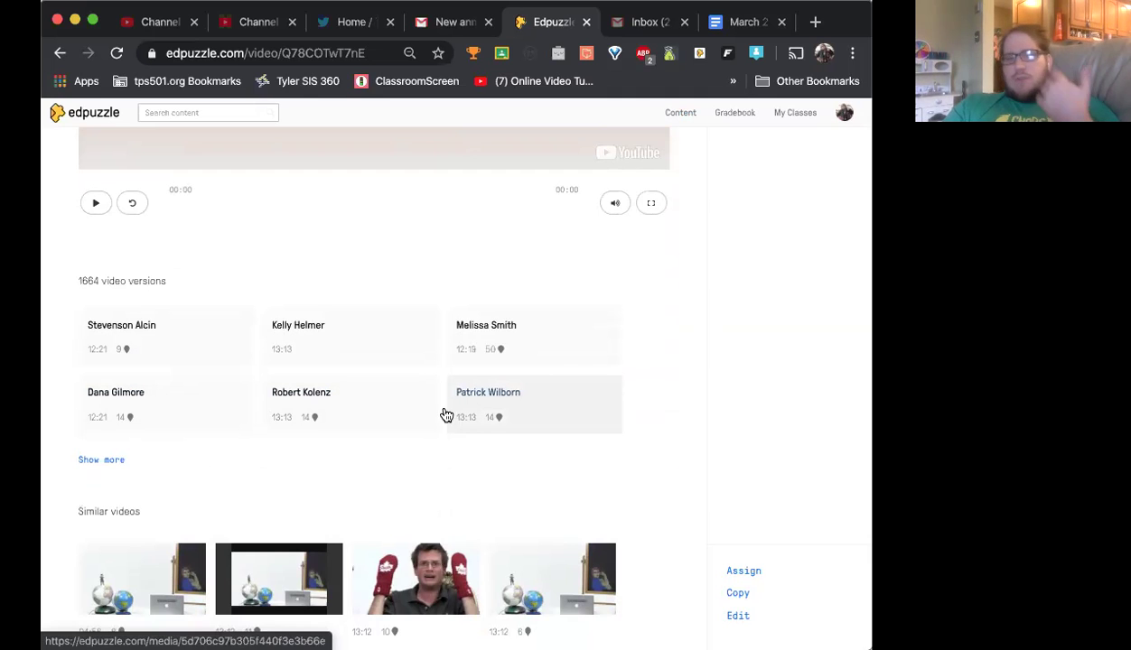
- Open the middle version in the second row, 13:13 long with 14 questions, and review its list of timed questions
left_click(394, 408)
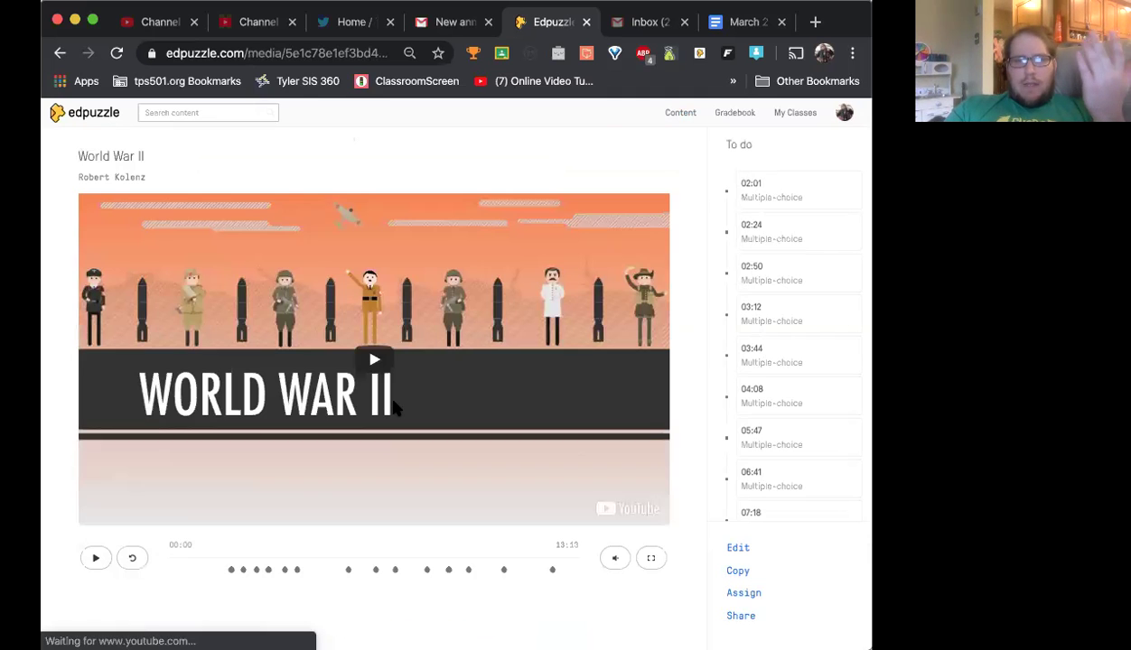
scroll(394, 408, "down", 1)
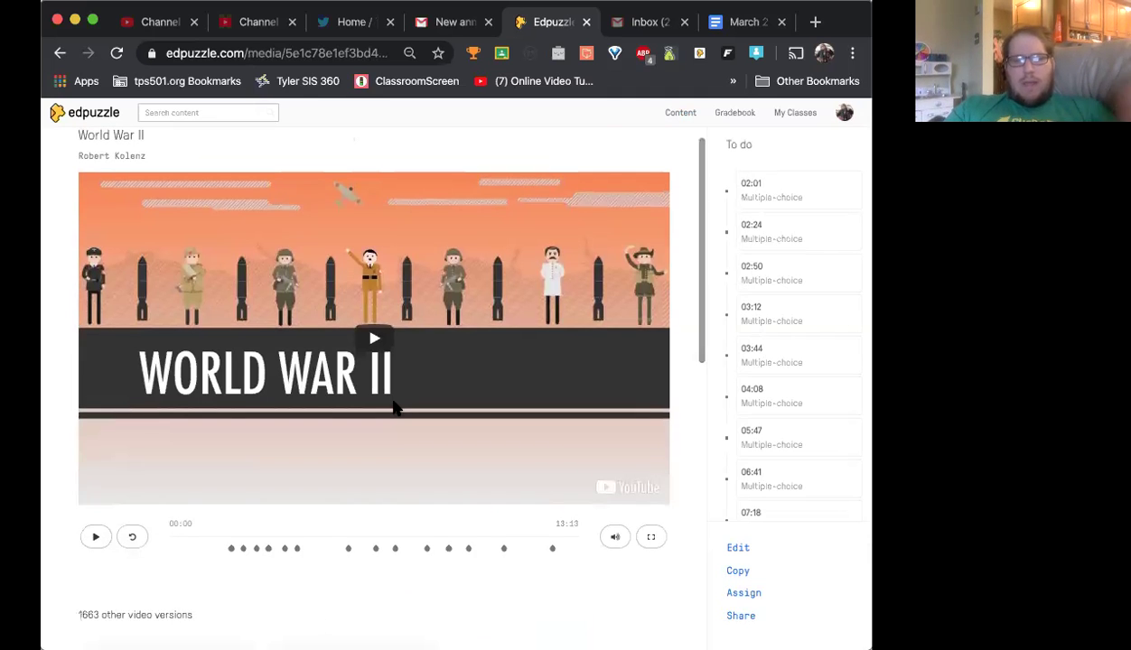
scroll(394, 409, "down", 1)
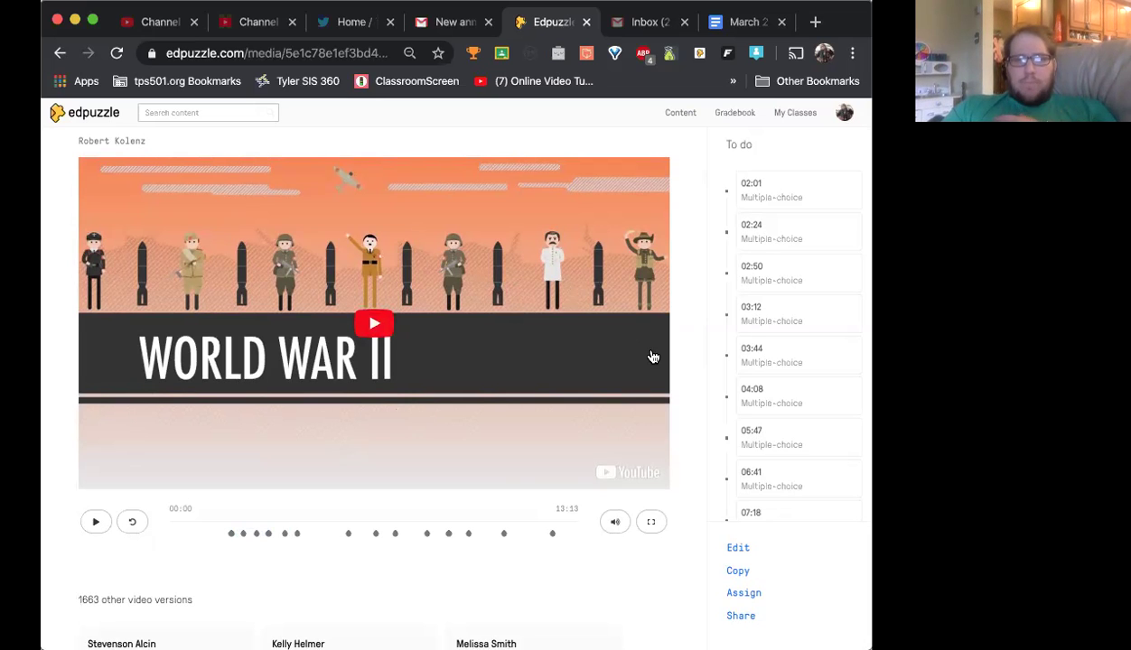
scroll(575, 455, "down", 1)
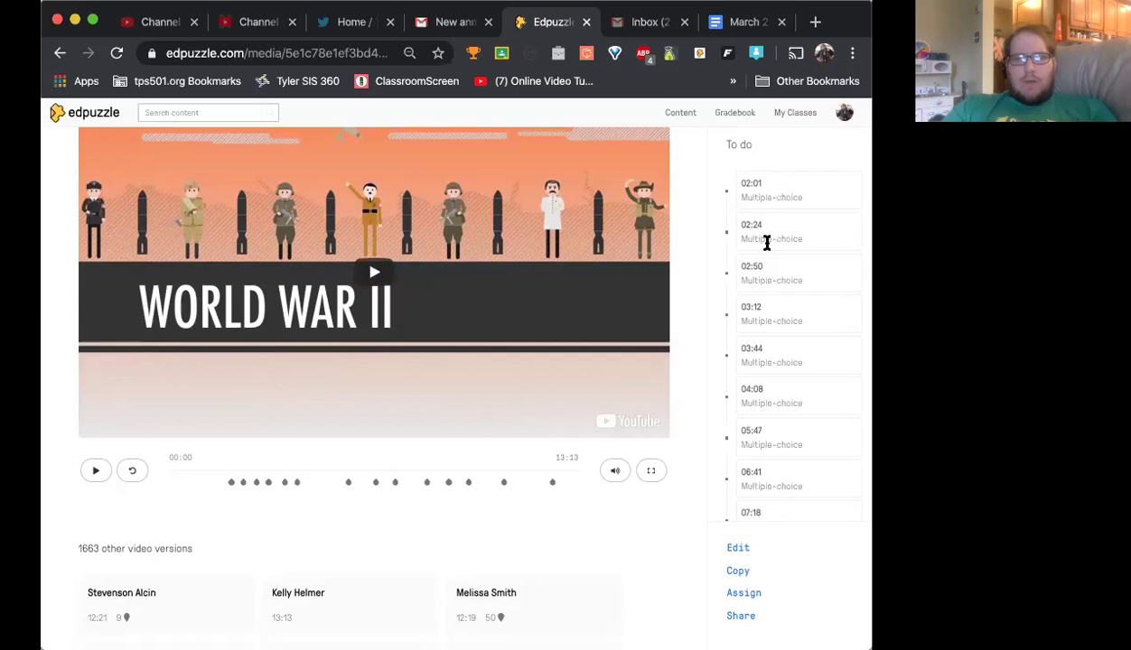
scroll(782, 282, "down", 1)
scroll(782, 282, "down", 5)
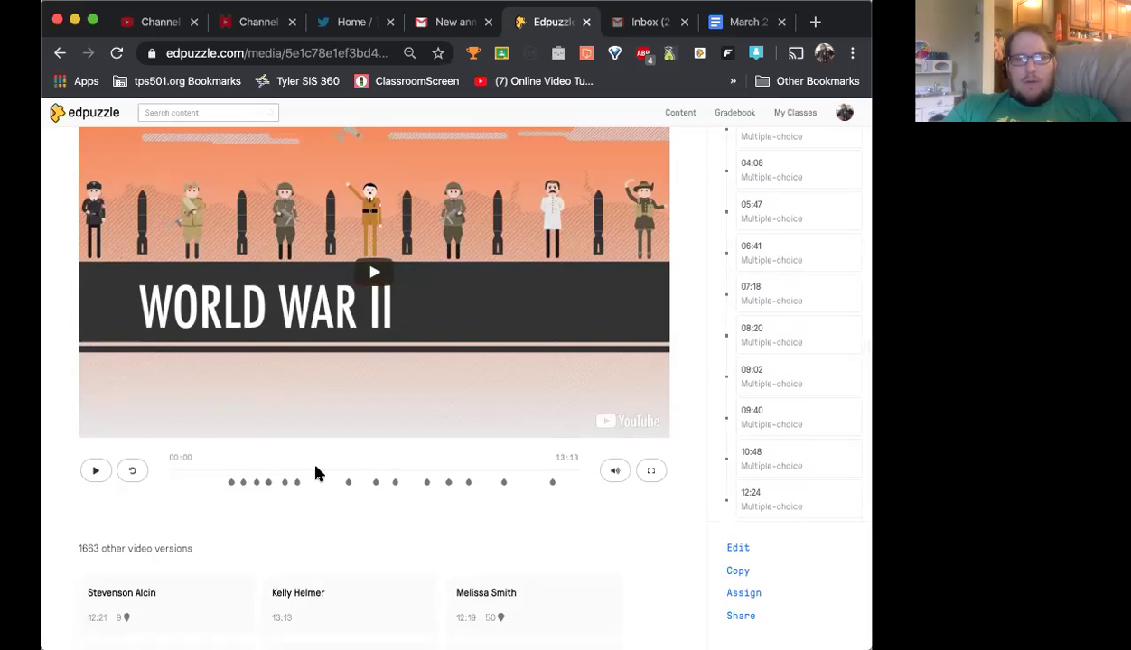
- Preview the multiple-choice question at 02:01 and return to the original video's list of versions
left_click(232, 483)
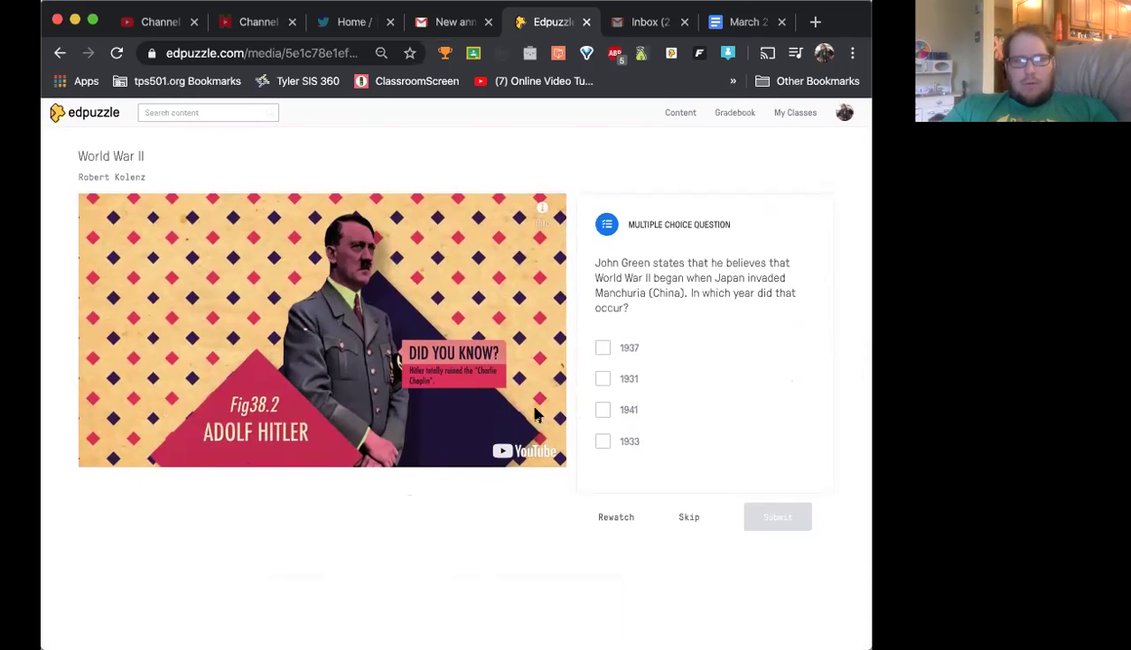
key("super+bracketleft")
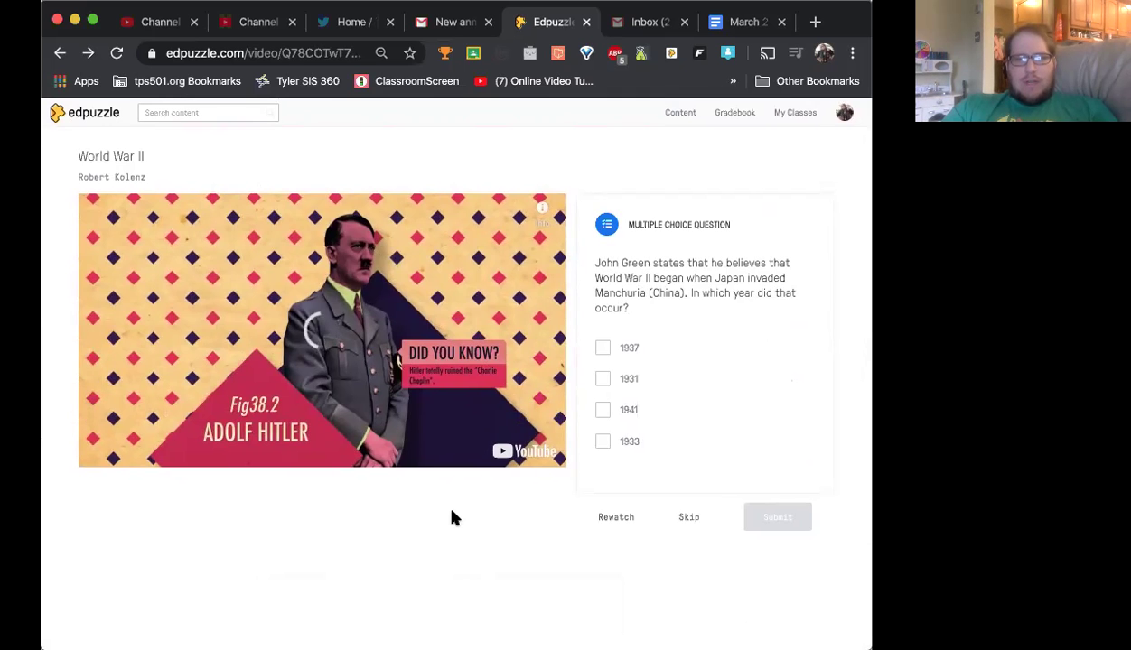
scroll(425, 411, "down", 5)
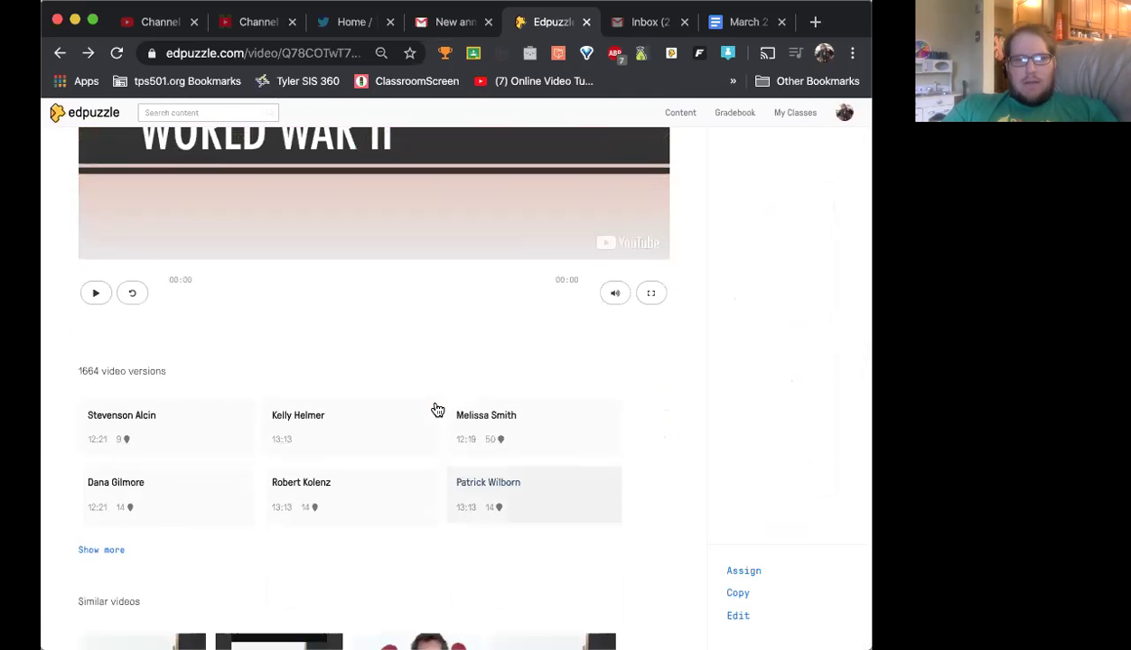
- Reopen the same 14-question World War II version, copy it to My Content and bring it up in the video editor
left_click(367, 503)
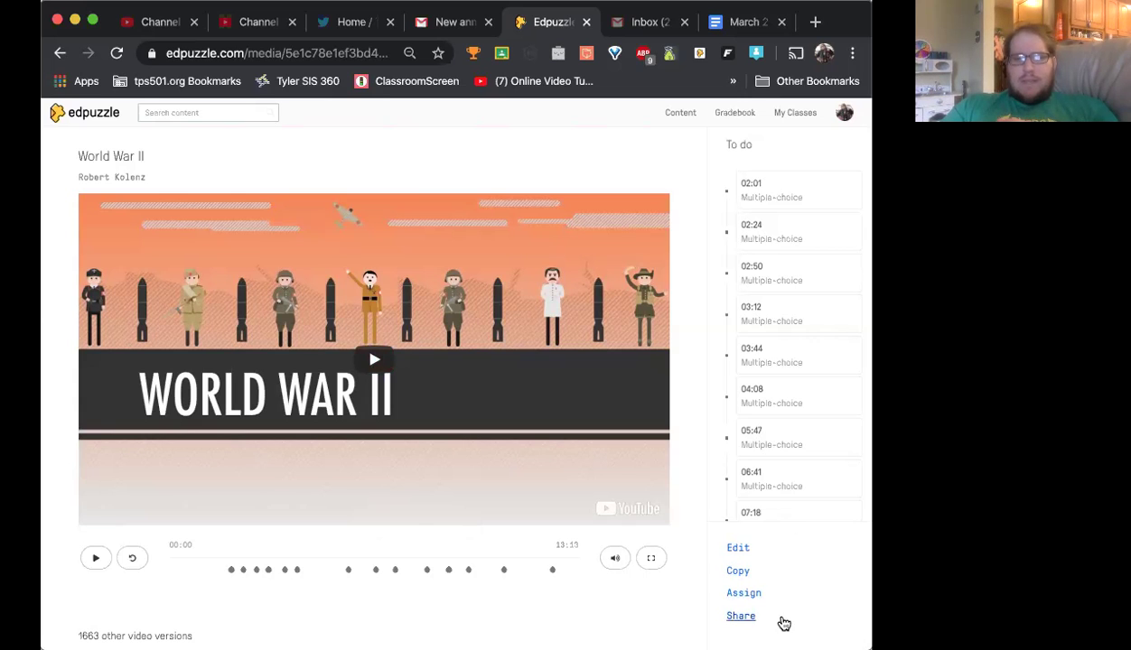
left_click(741, 572)
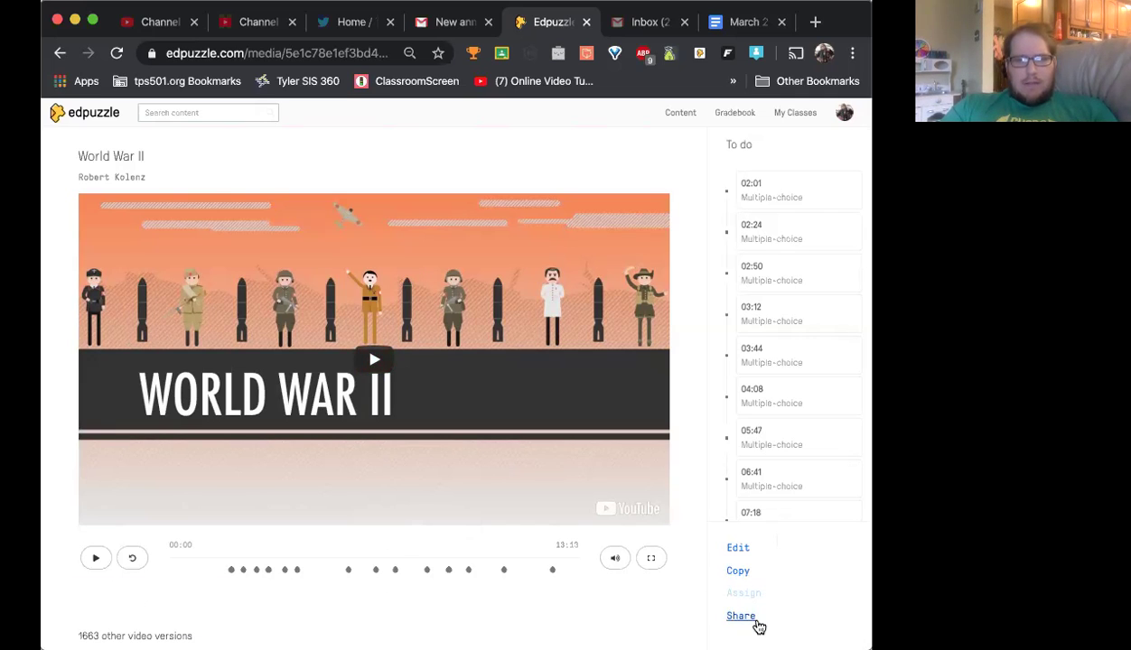
left_click(739, 553)
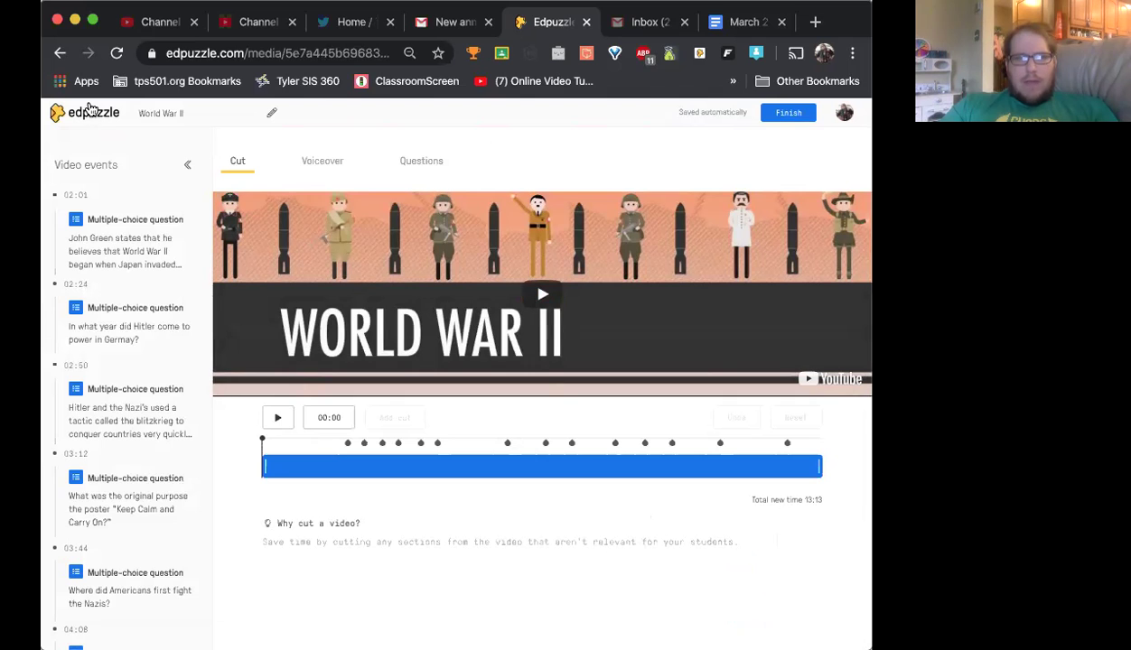
- Open the first World War II copy listed in My Content in the video editor
left_click(93, 116)
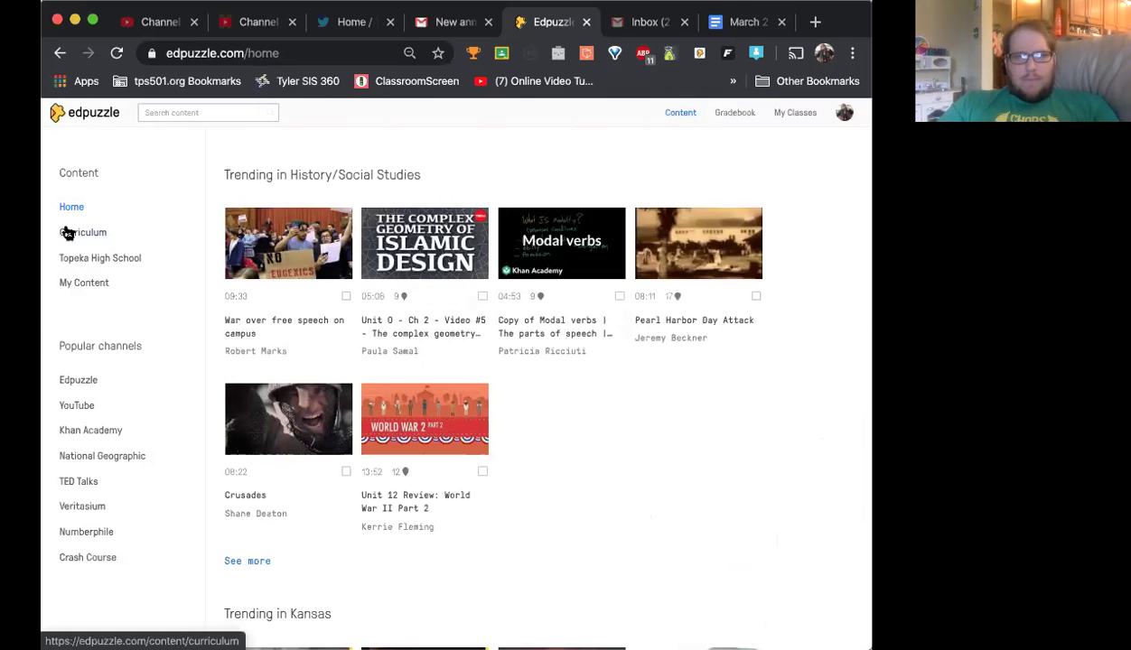
left_click(82, 284)
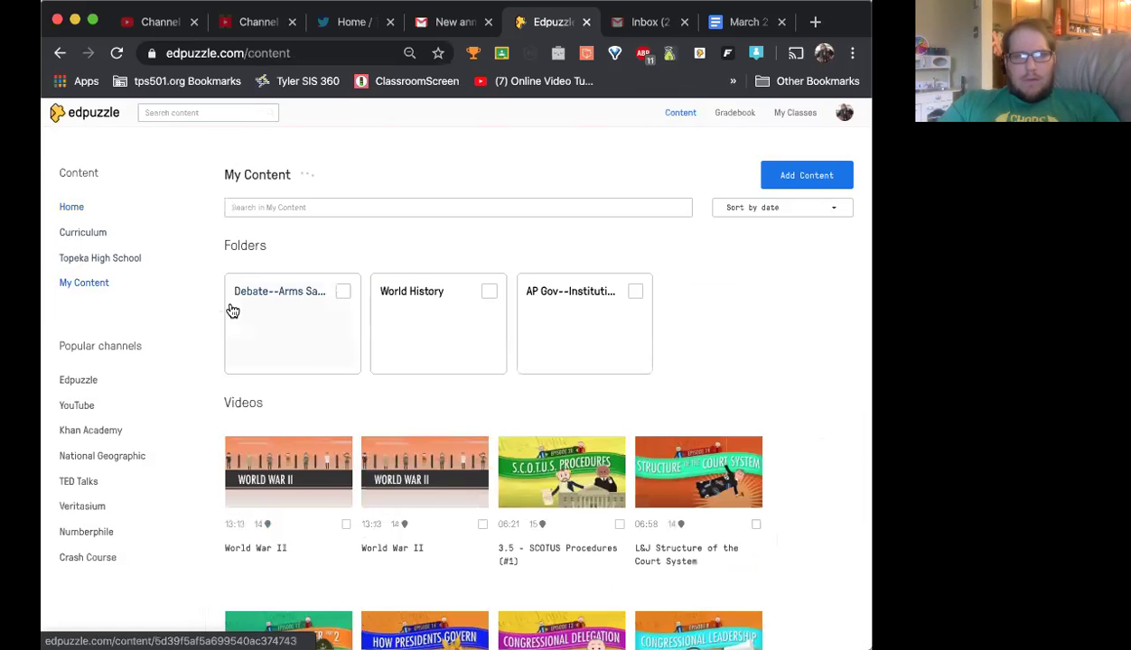
scroll(323, 398, "down", 2)
scroll(324, 399, "down", 1)
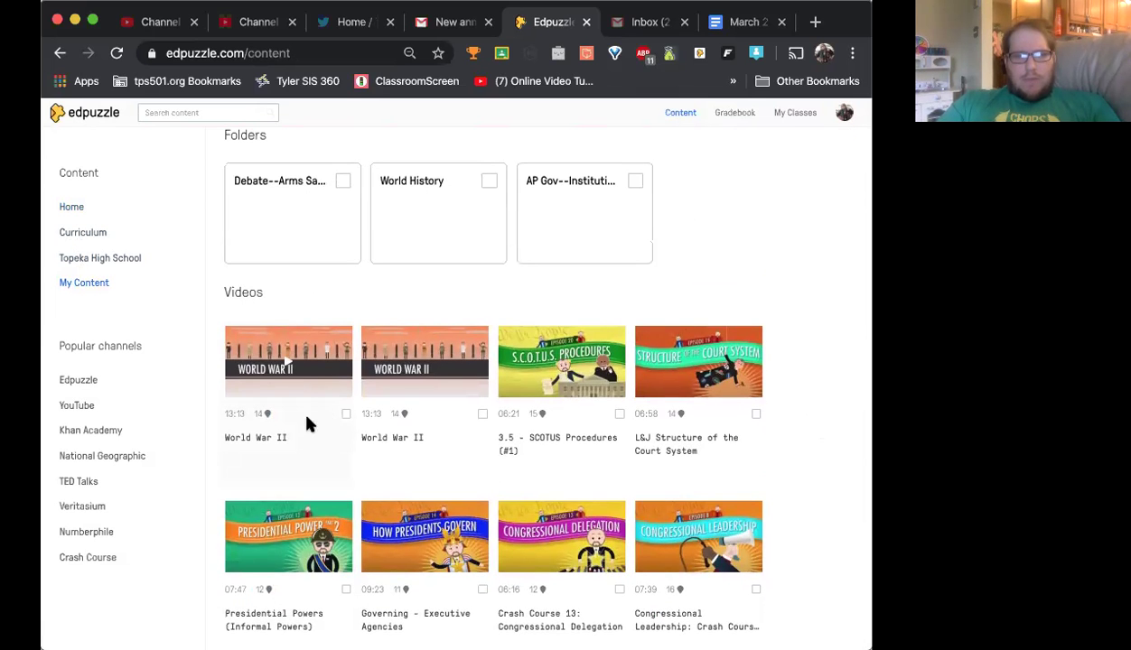
left_click(260, 397)
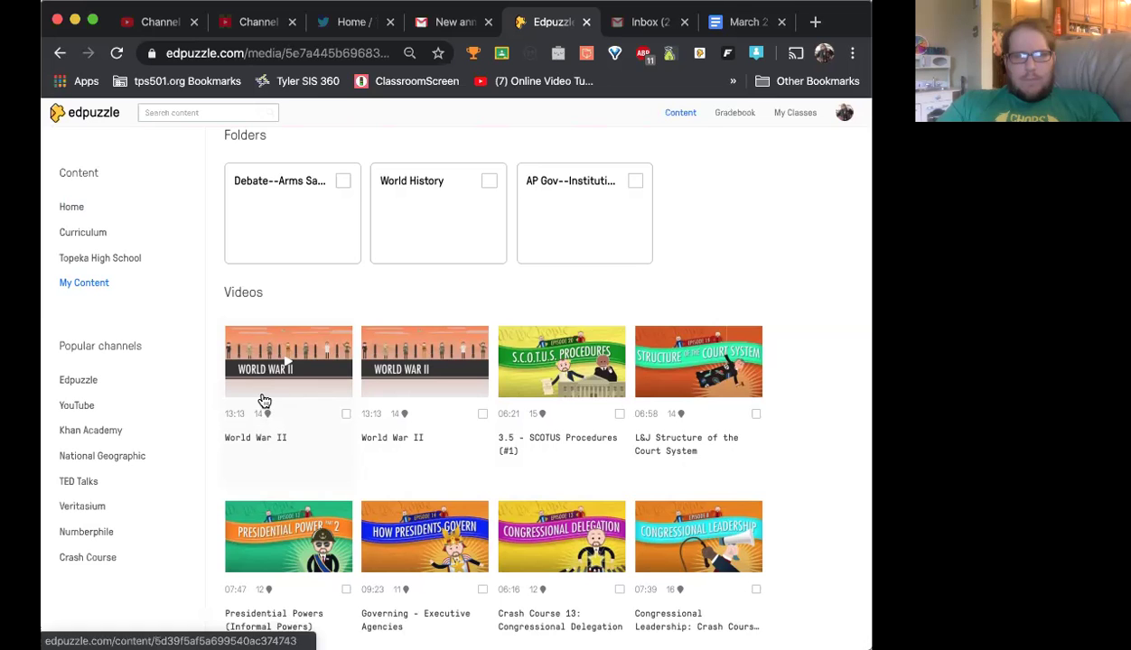
scroll(578, 495, "down", 1)
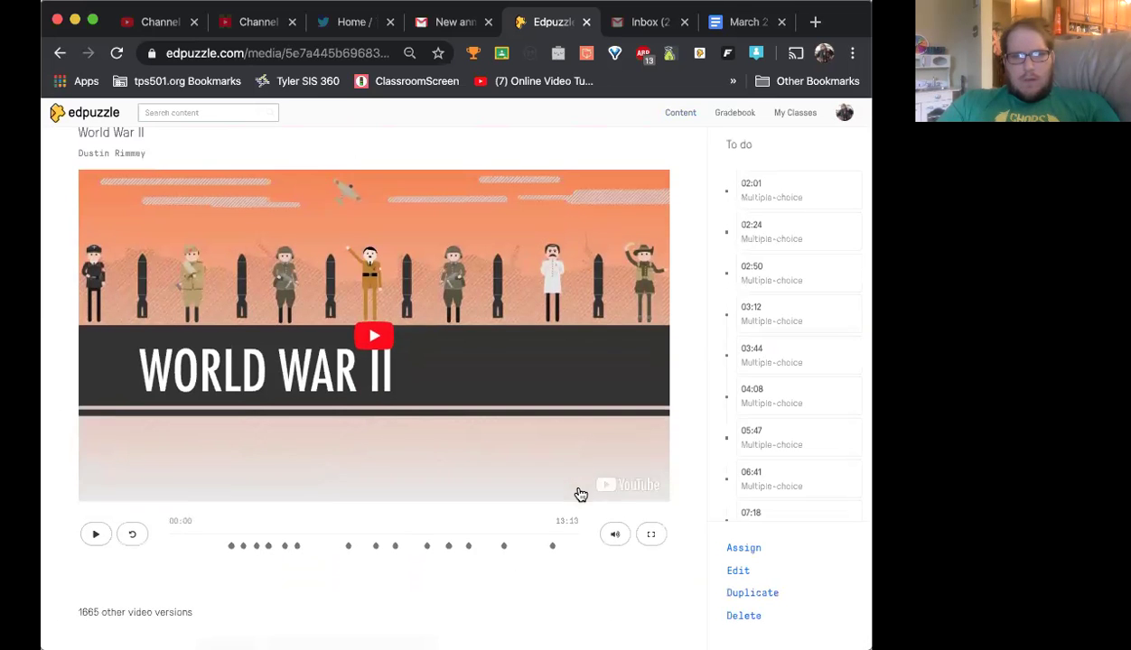
left_click(739, 572)
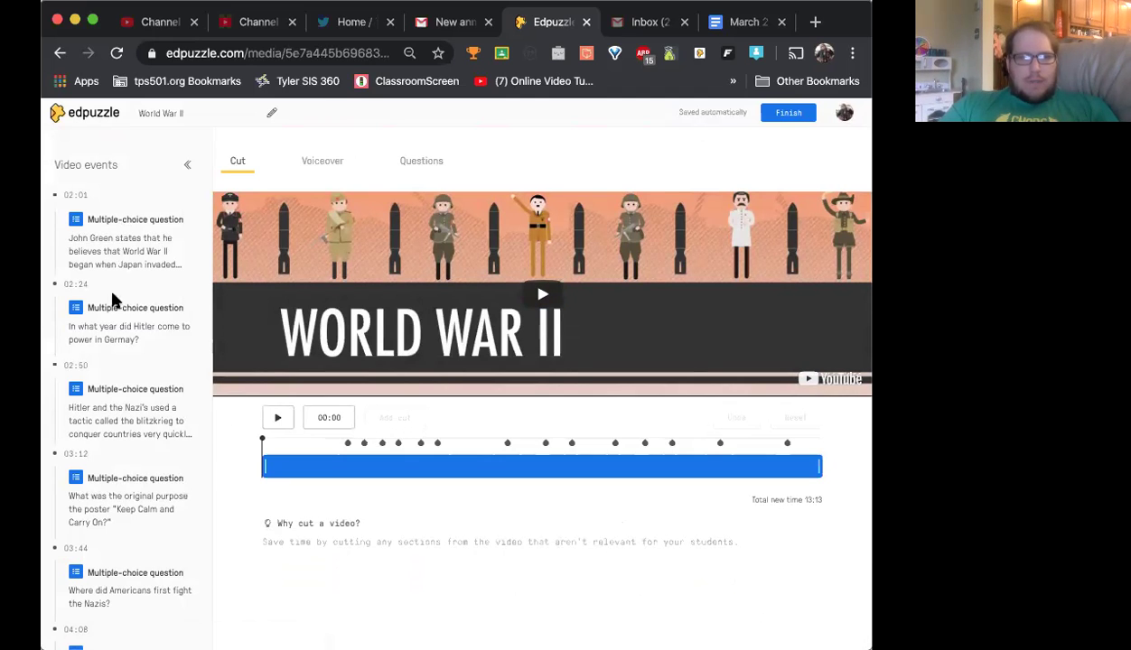
- Look over the video events and open the multiple-choice question at 02:01 for editing
scroll(156, 359, "down", 3)
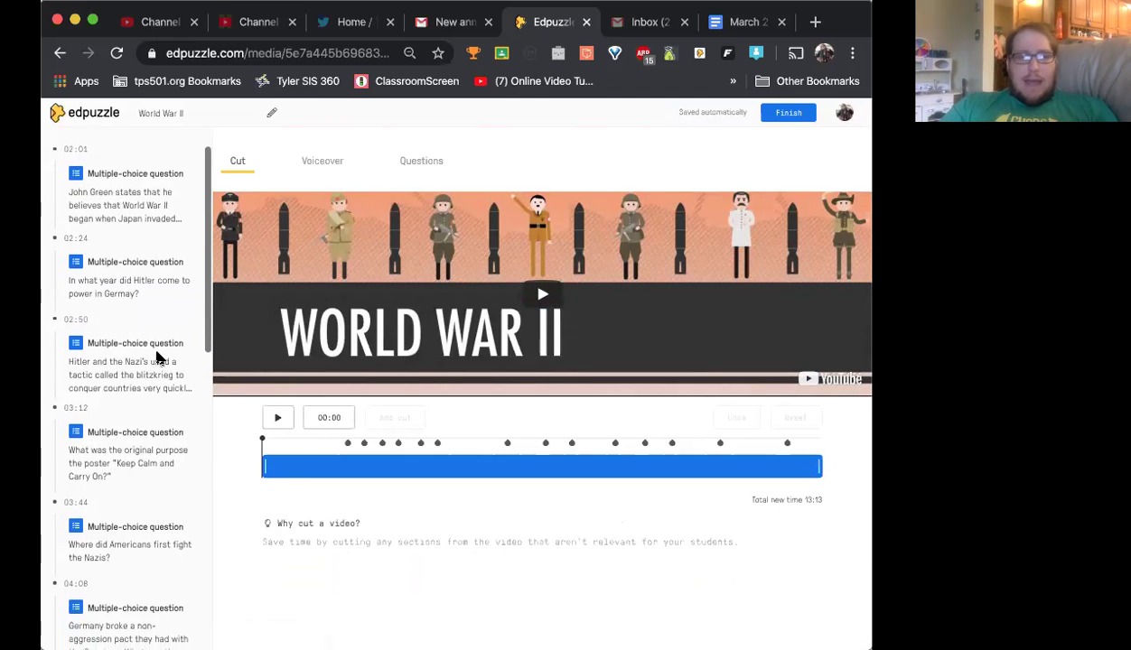
scroll(149, 198, "up", 3)
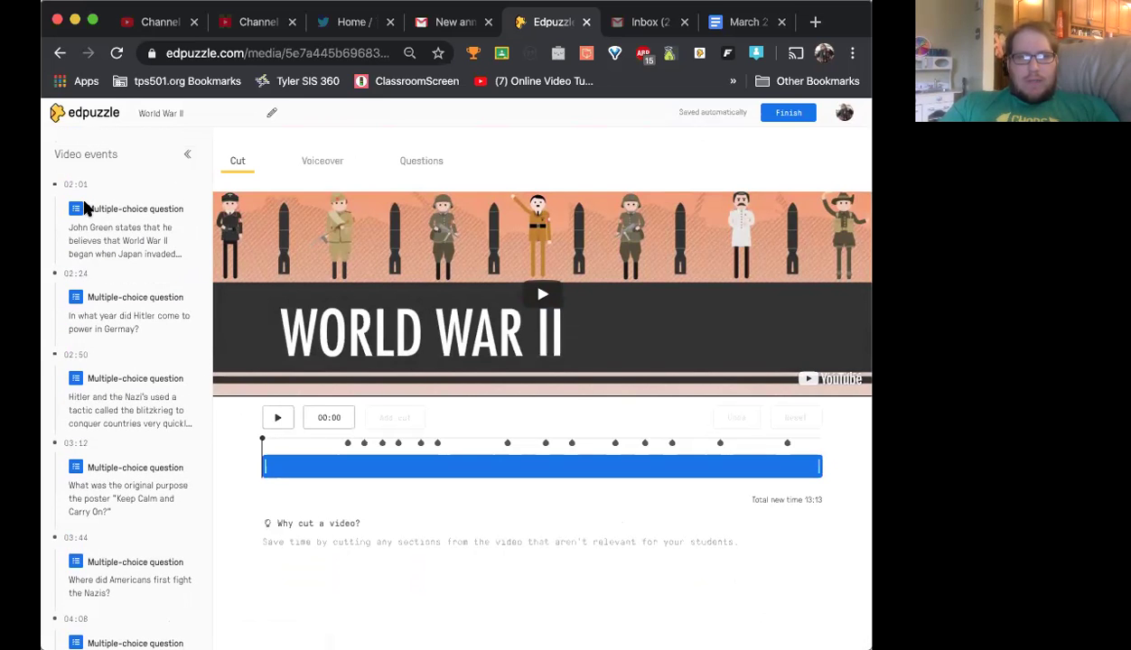
left_click(111, 213)
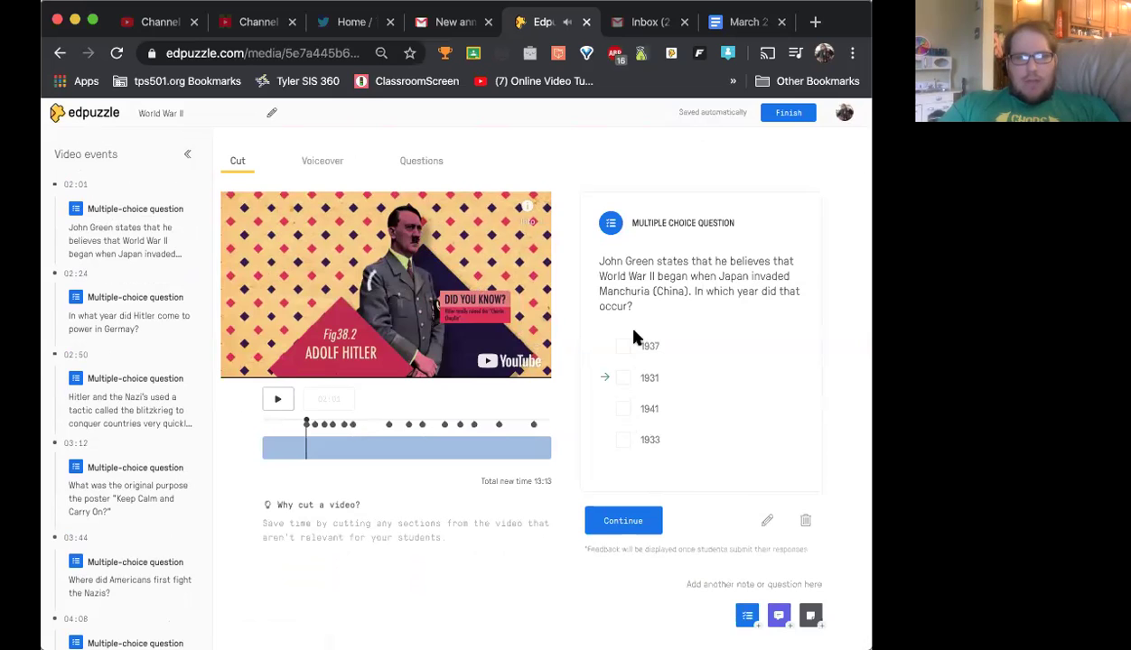
left_click(768, 524)
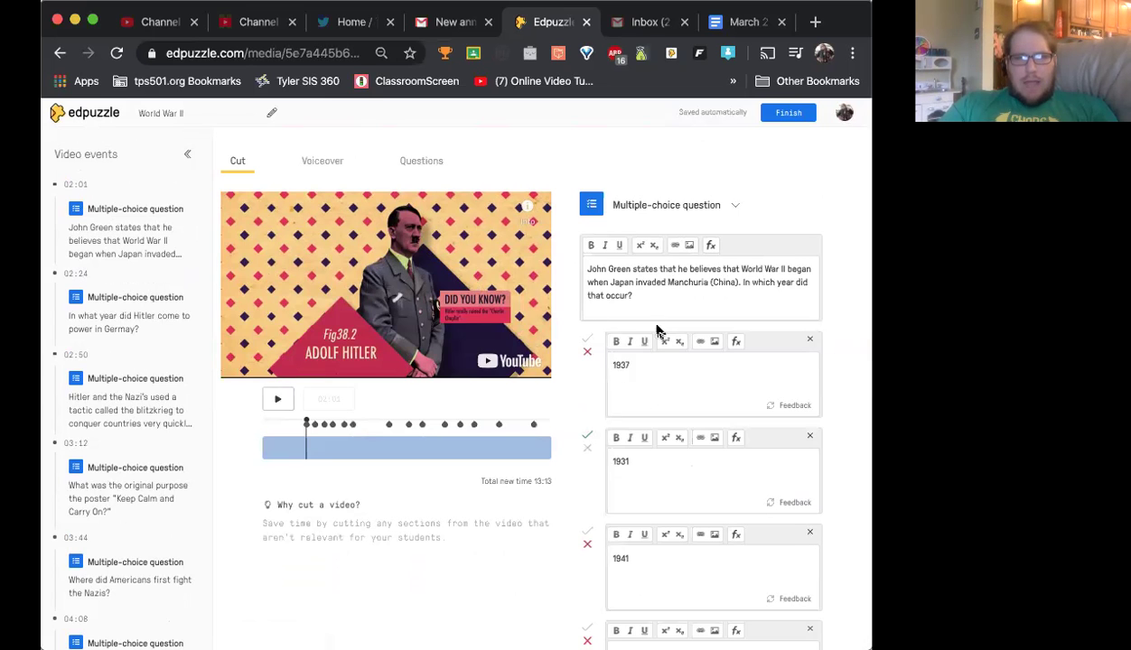
- Review the answer choices of the 02:01 multiple-choice question and leave its editor without making changes
scroll(681, 438, "down", 2)
scroll(682, 438, "up", 2)
scroll(678, 437, "down", 4)
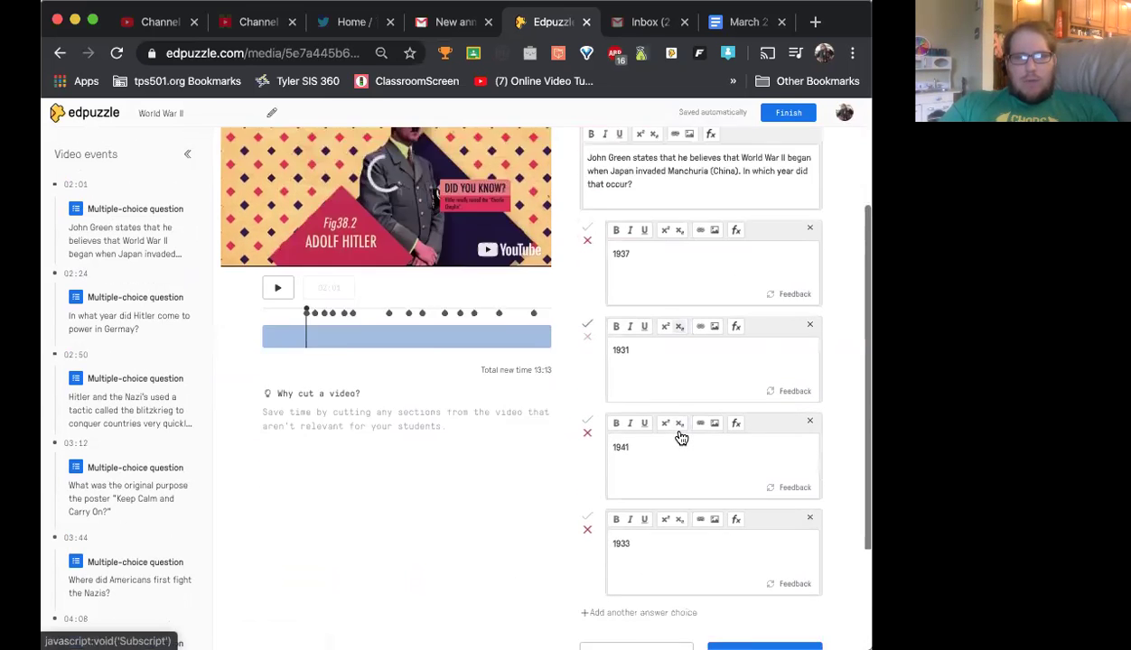
left_click(660, 535)
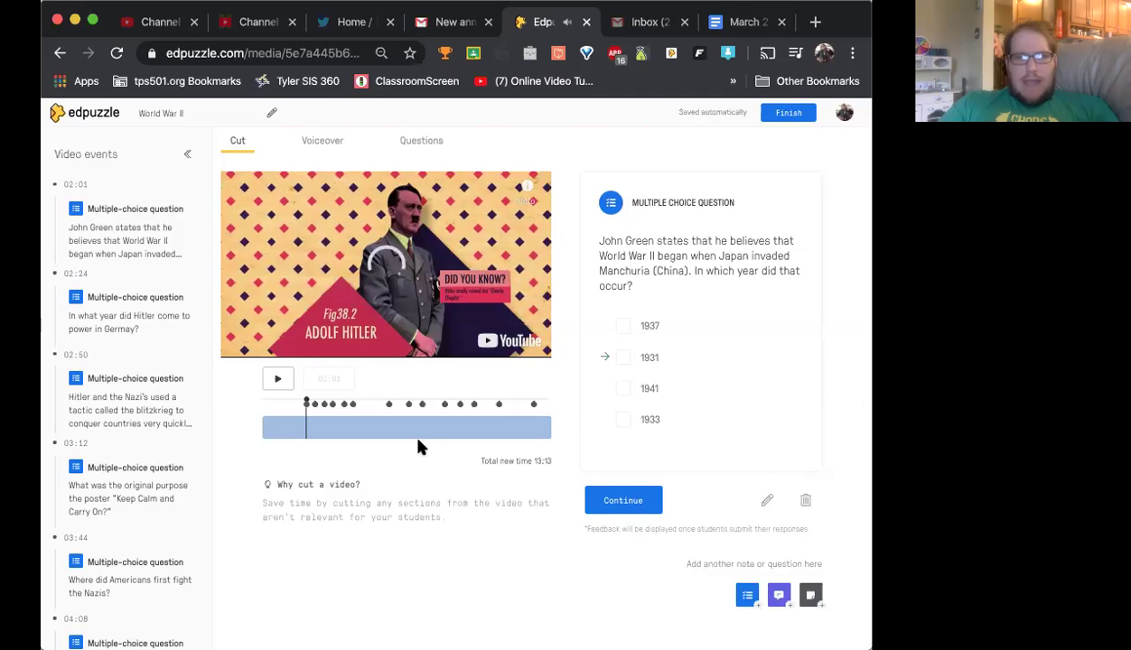
- View the blank note form at the 02:01 point of the video and cancel it
scroll(420, 448, "up", 1)
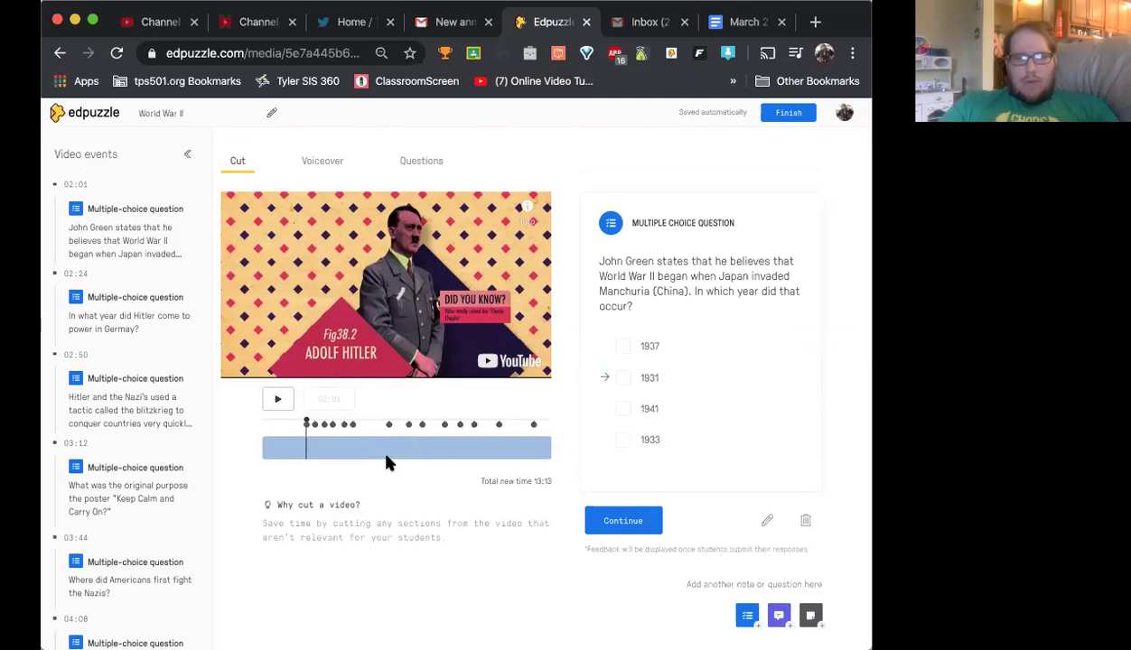
scroll(531, 504, "down", 1)
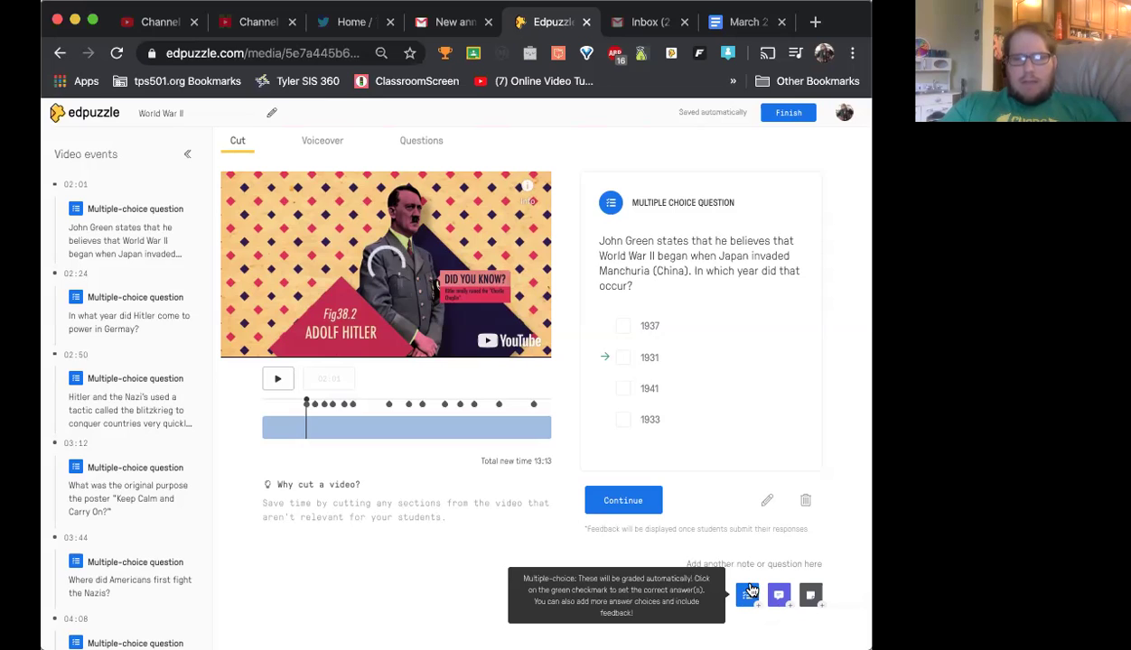
left_click(812, 596)
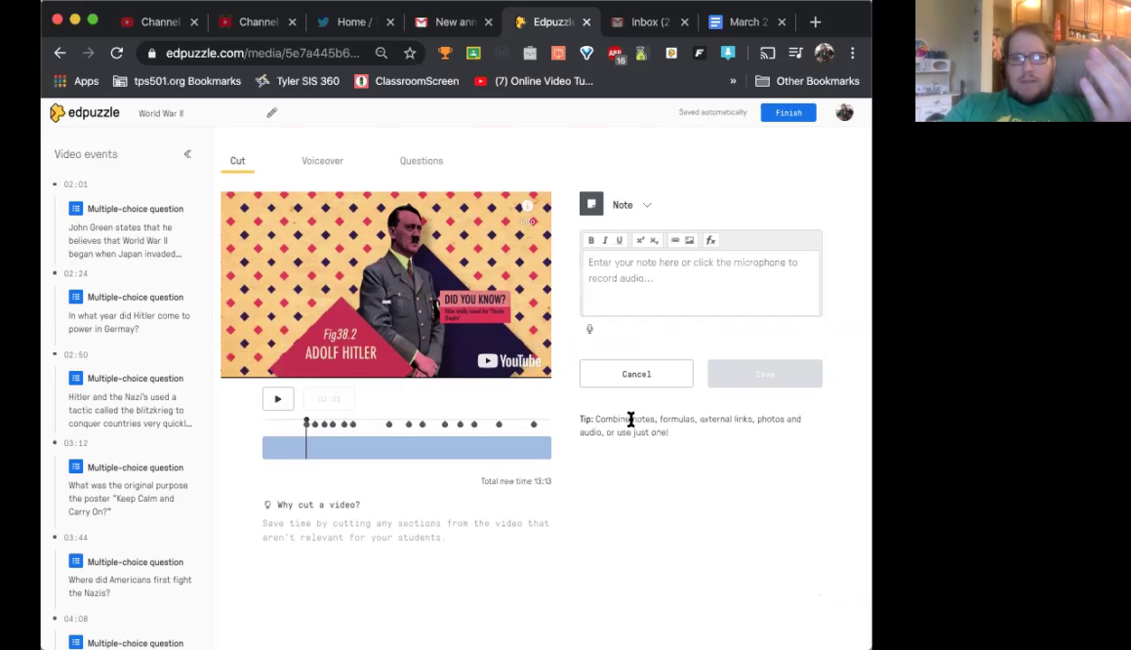
left_click(644, 374)
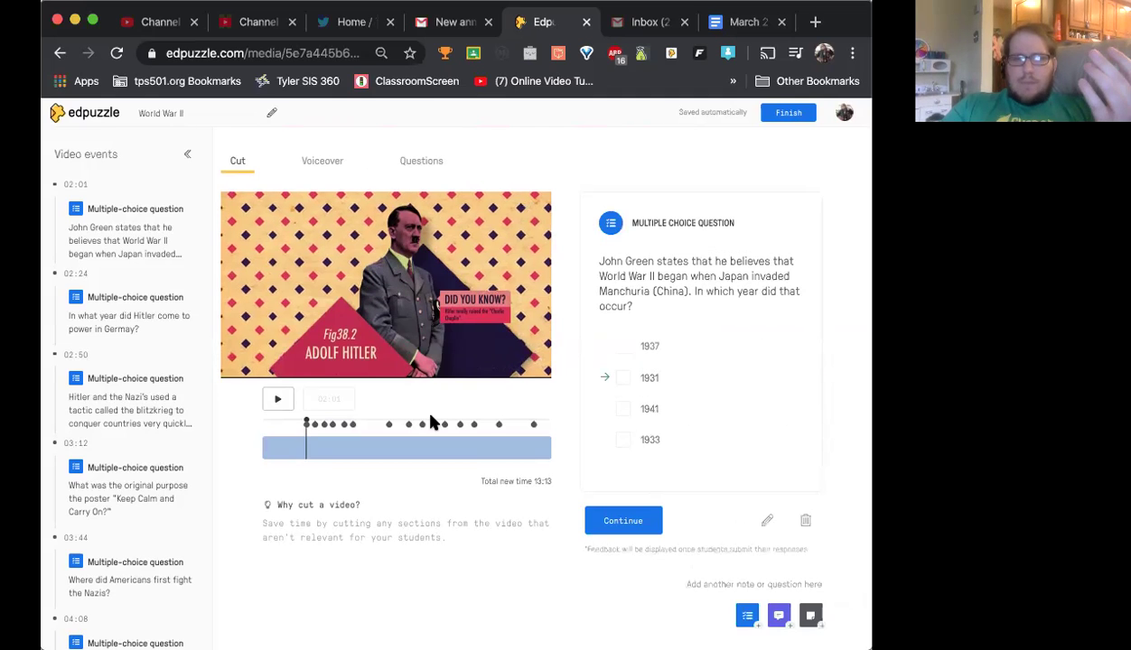
- Review the multiple-choice questions at 02:24, 02:50 and 03:12, and close the last one to return to the full cut timeline
left_click(108, 300)
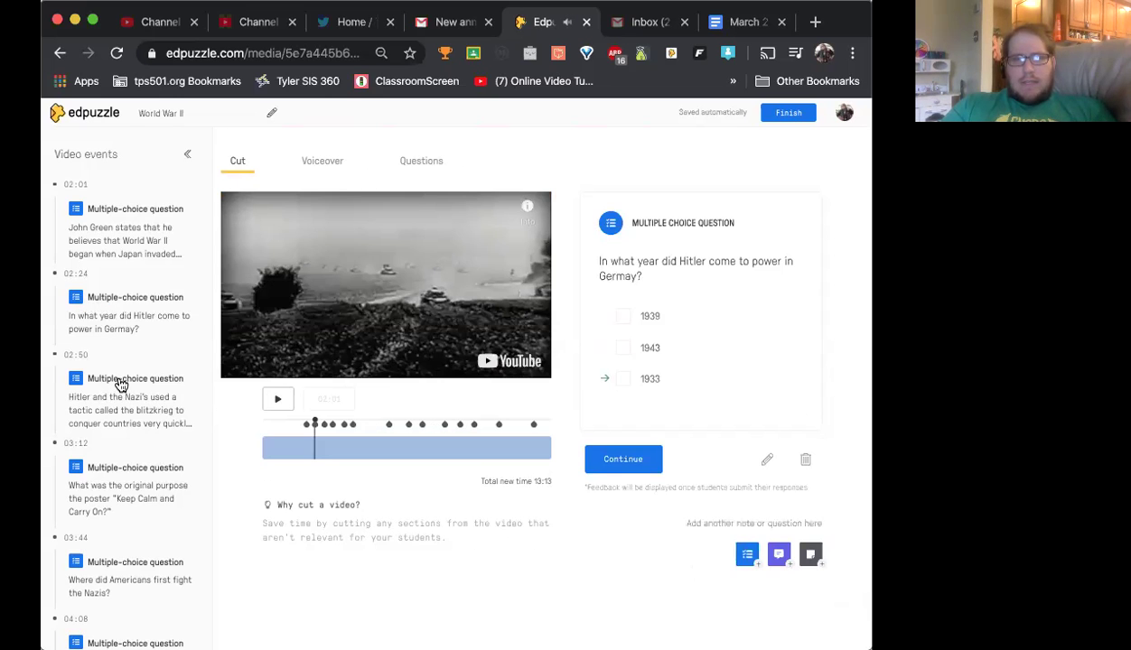
left_click(121, 386)
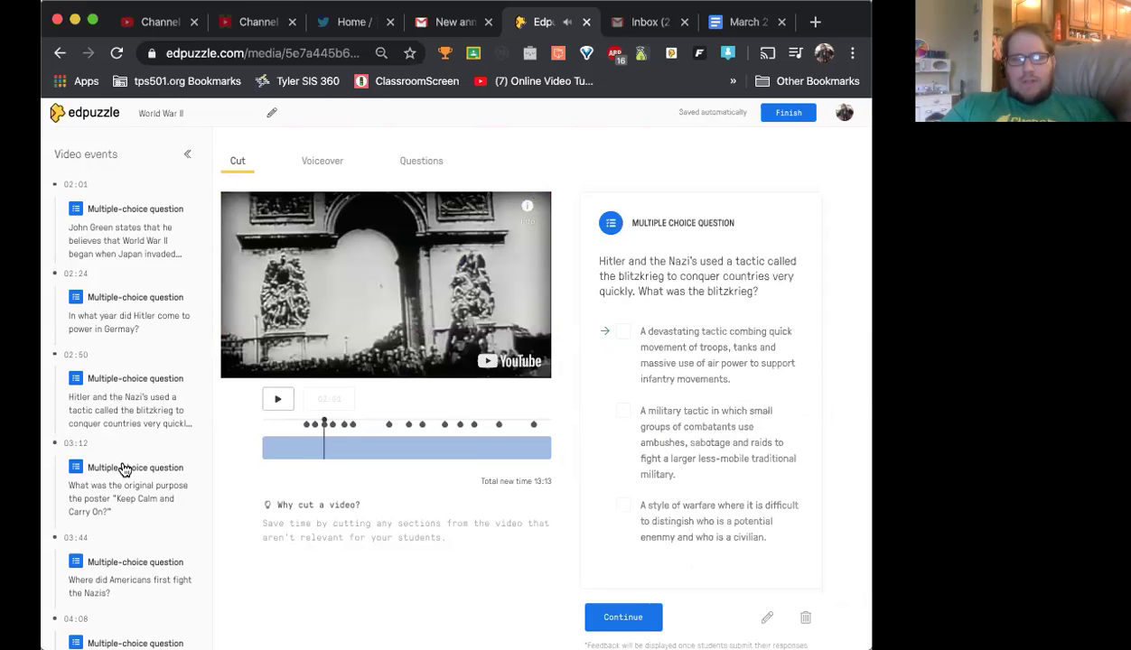
left_click(125, 469)
scroll(123, 466, "down", 3)
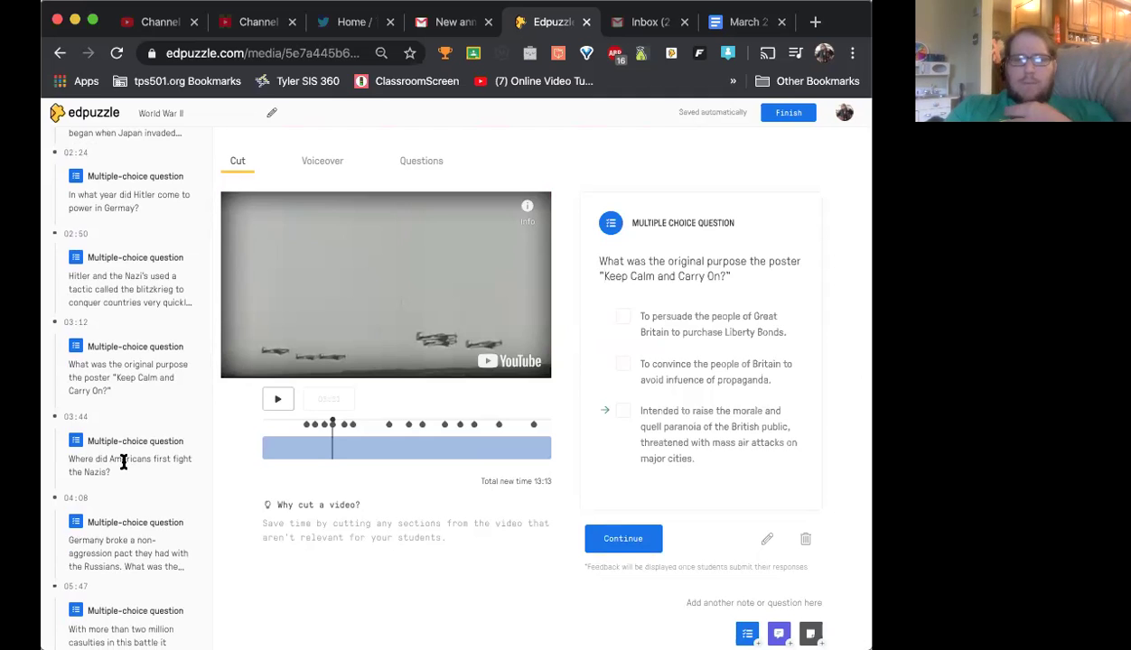
left_click(637, 540)
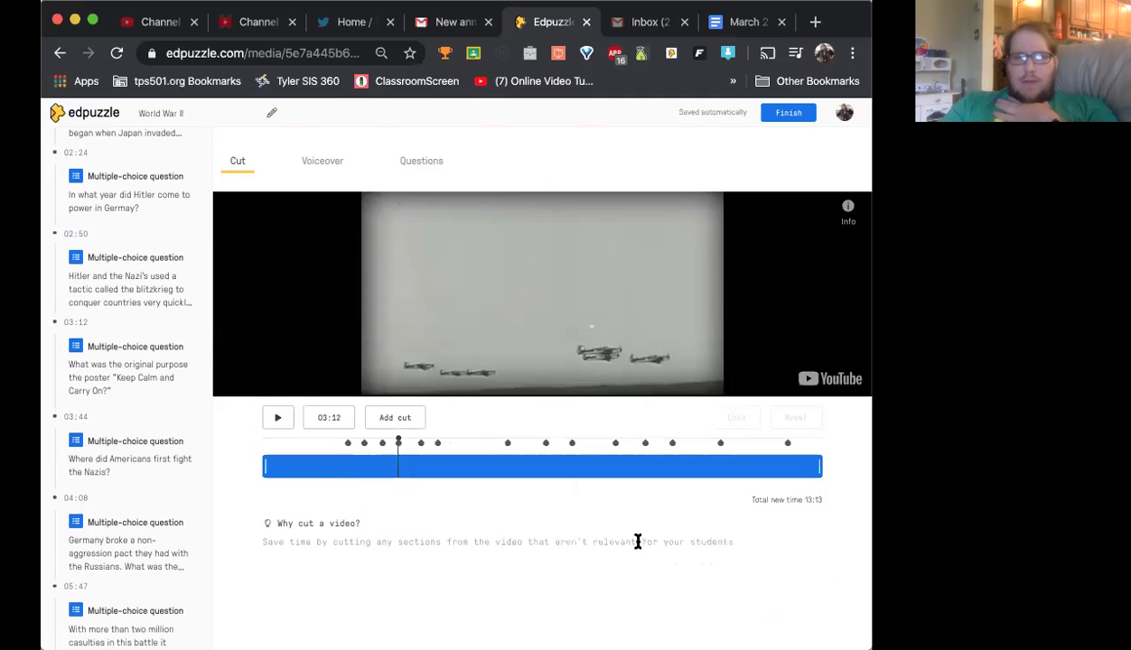
- Trim the closing credits off the end of the video so that it finishes at 12:27
left_click(278, 417)
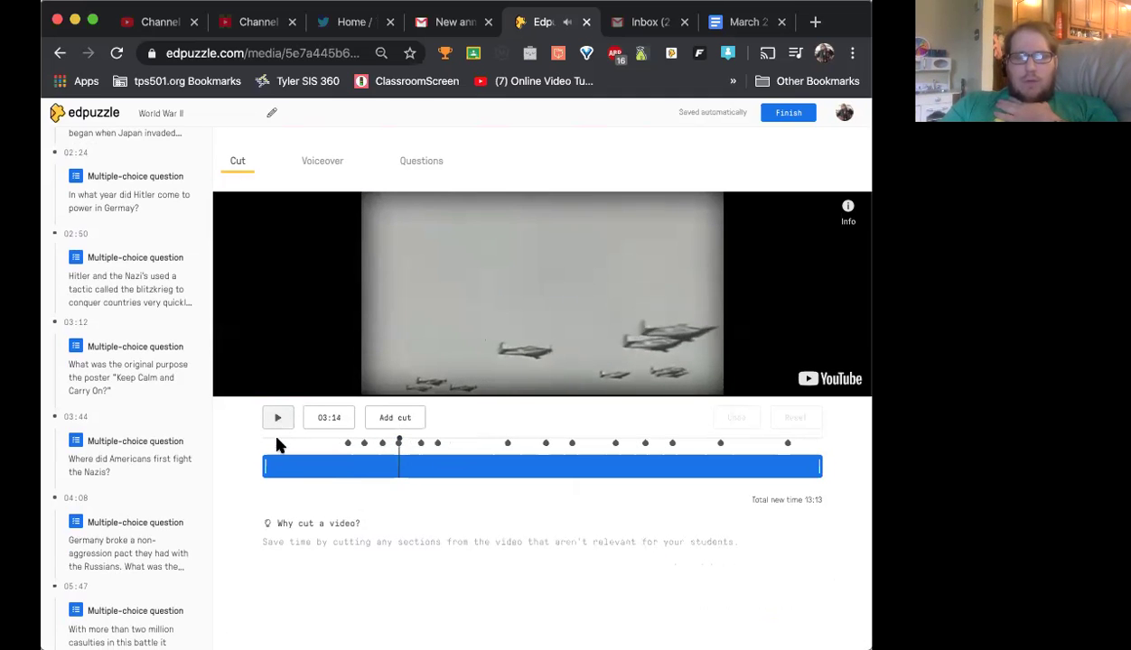
left_click(801, 443)
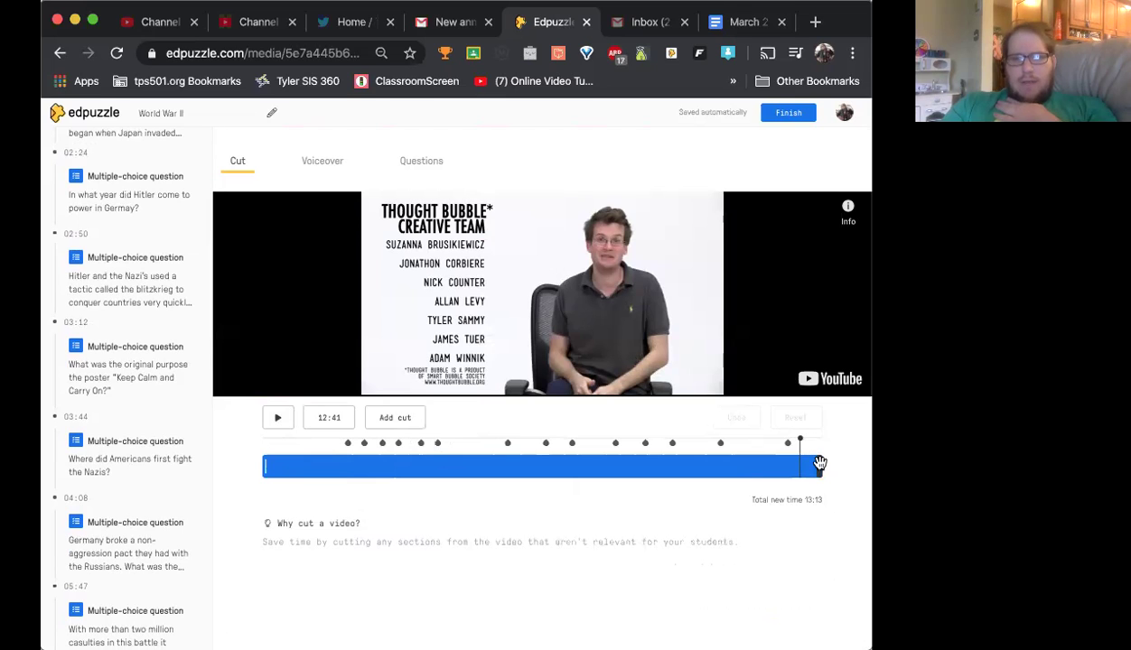
left_click(816, 466)
left_click_drag(813, 469, 805, 472)
left_click_drag(802, 467, 788, 441)
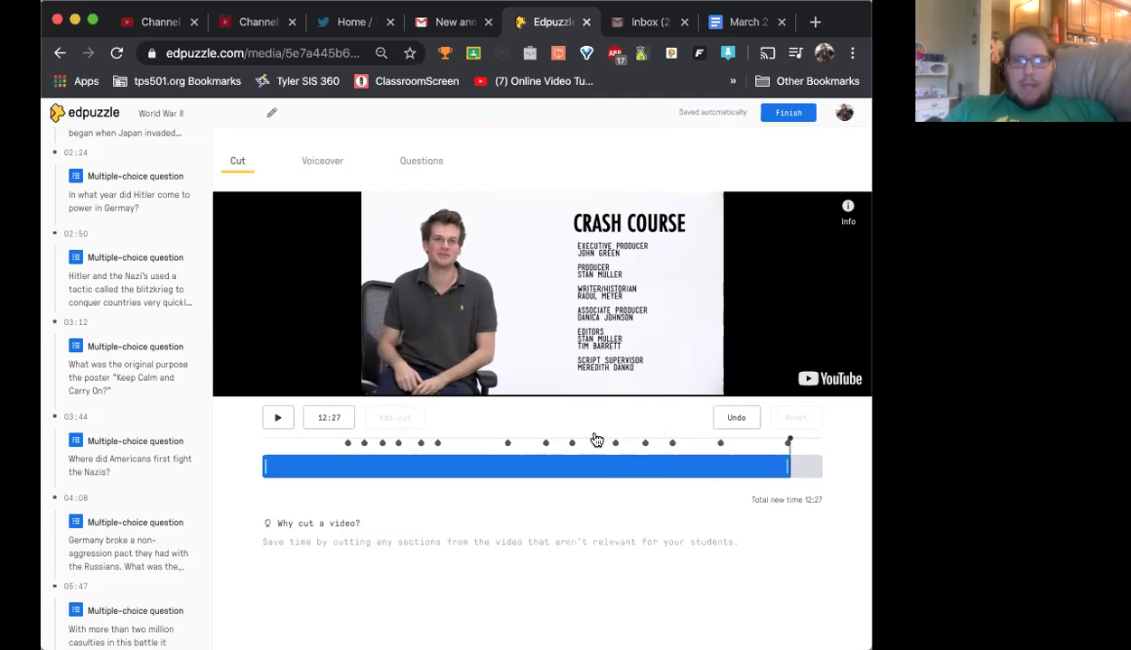
- Finish editing the World War II video and select the Honors World History--Spring class to assign it to
left_click(788, 115)
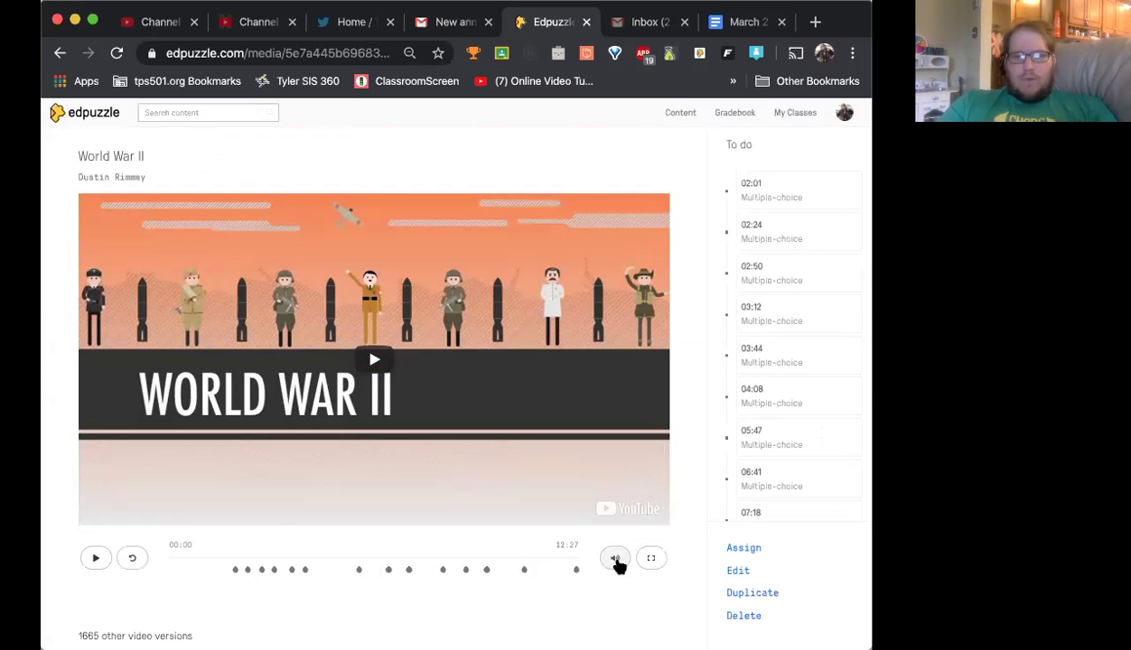
left_click(755, 551)
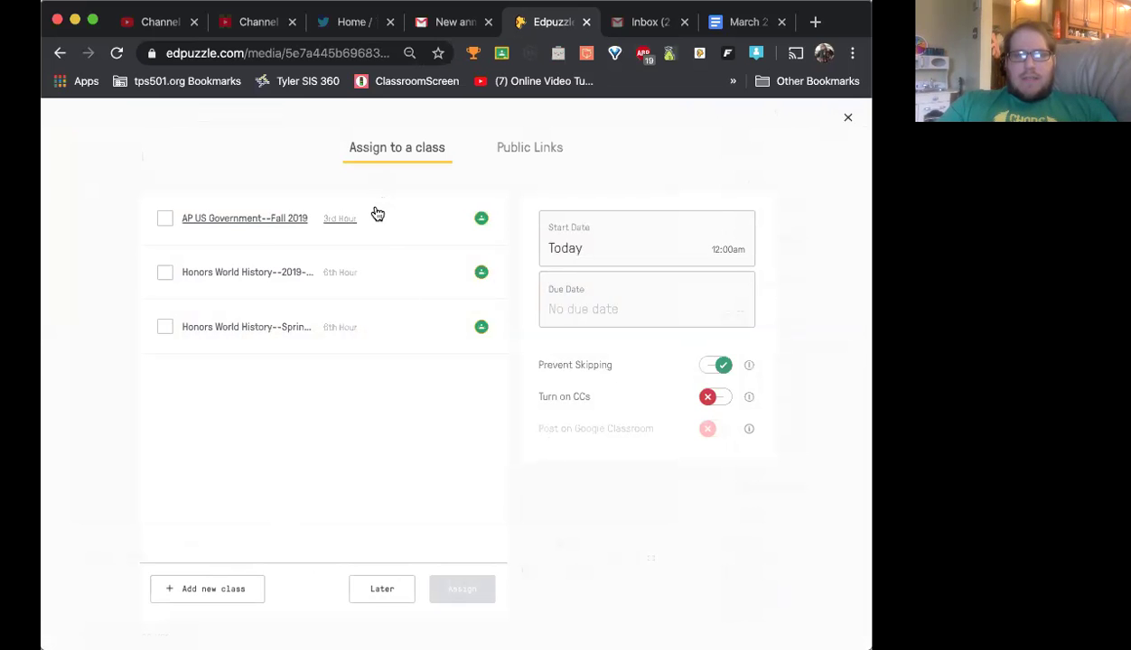
left_click(165, 331)
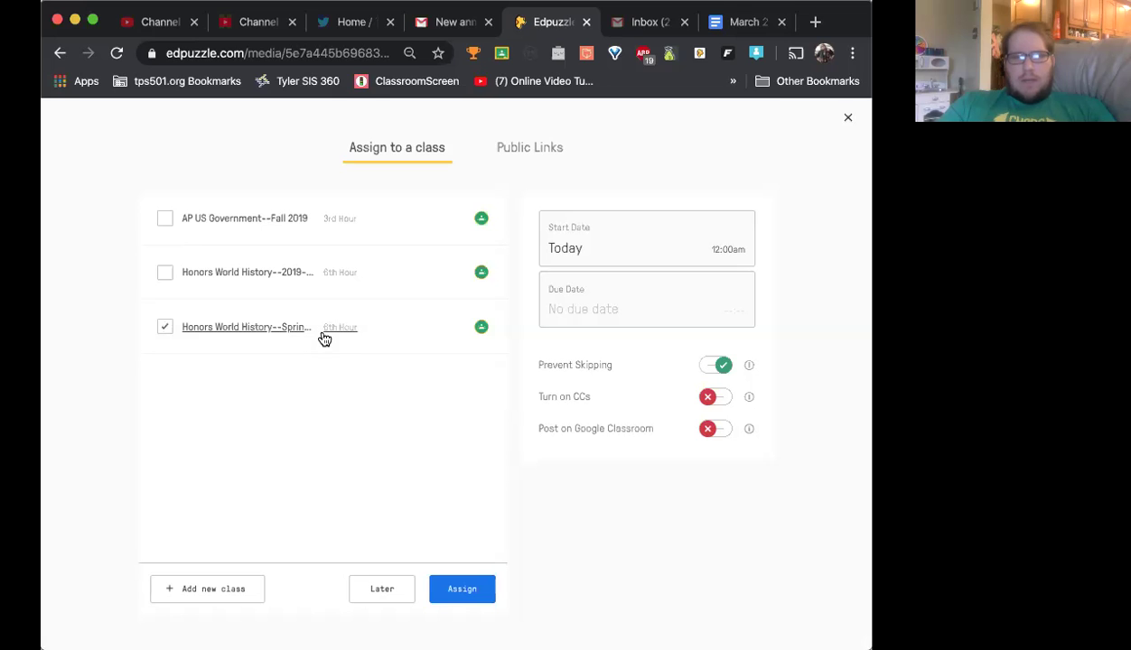
- Set the assignment's start date to March 30th and its due date to April 5th, and assign the video
left_click(628, 260)
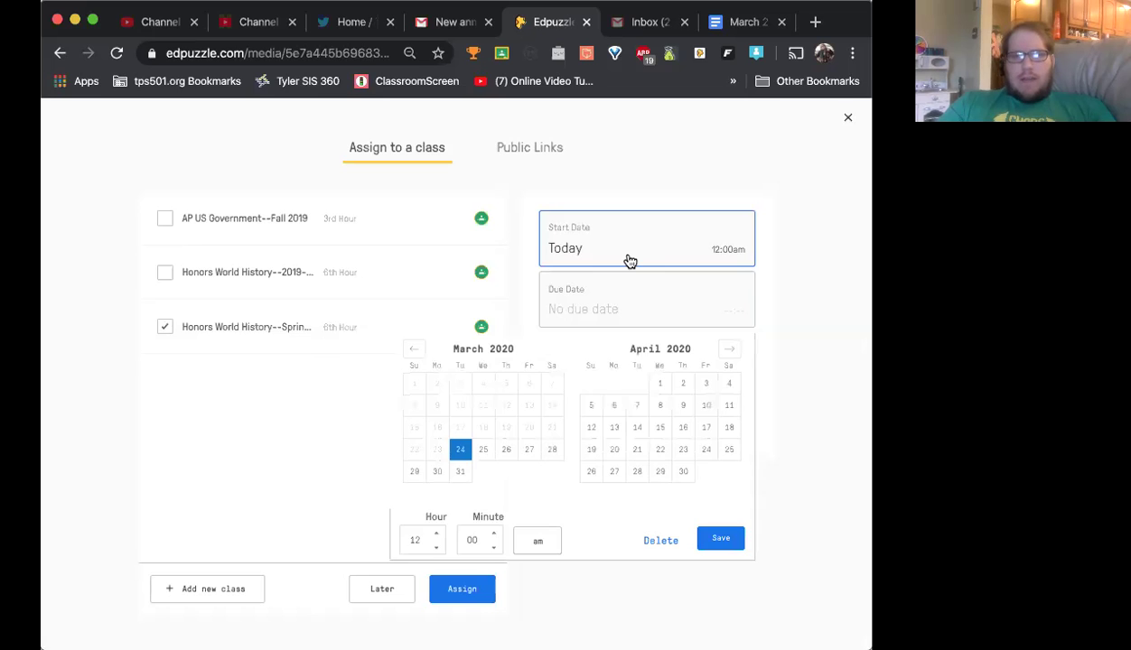
left_click(438, 472)
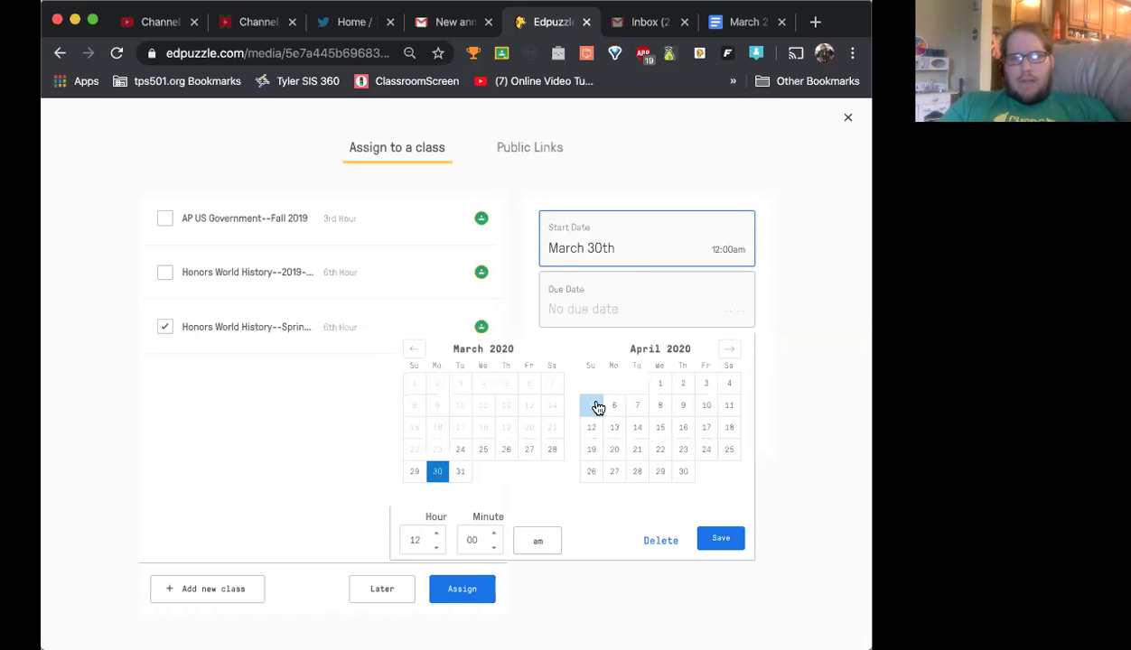
left_click(596, 312)
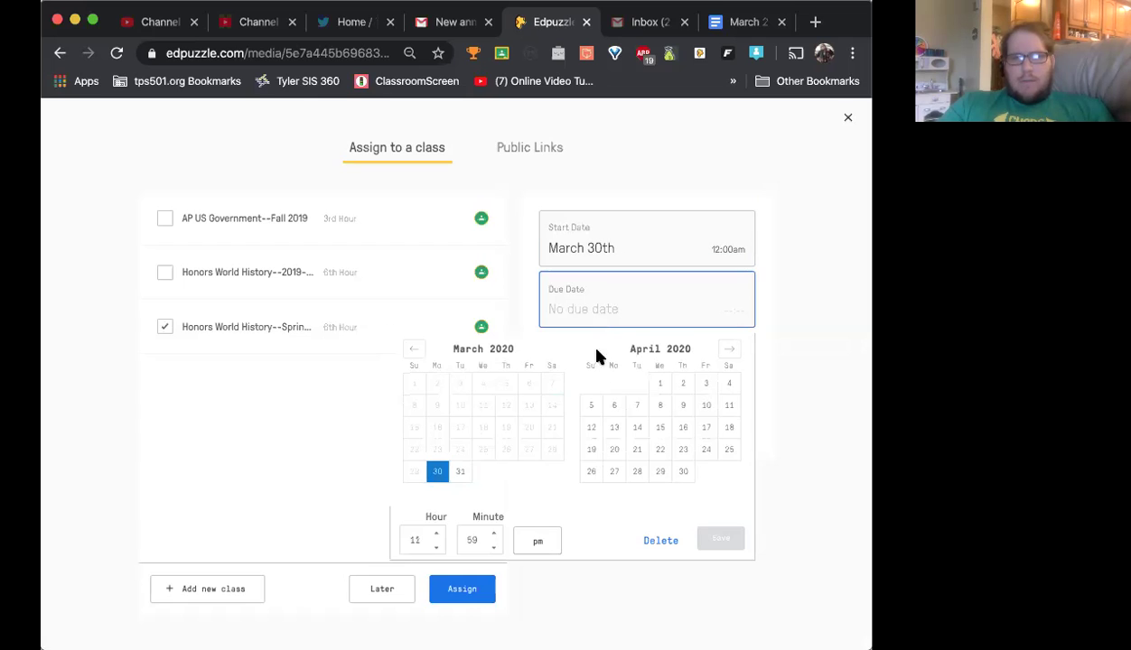
left_click(590, 415)
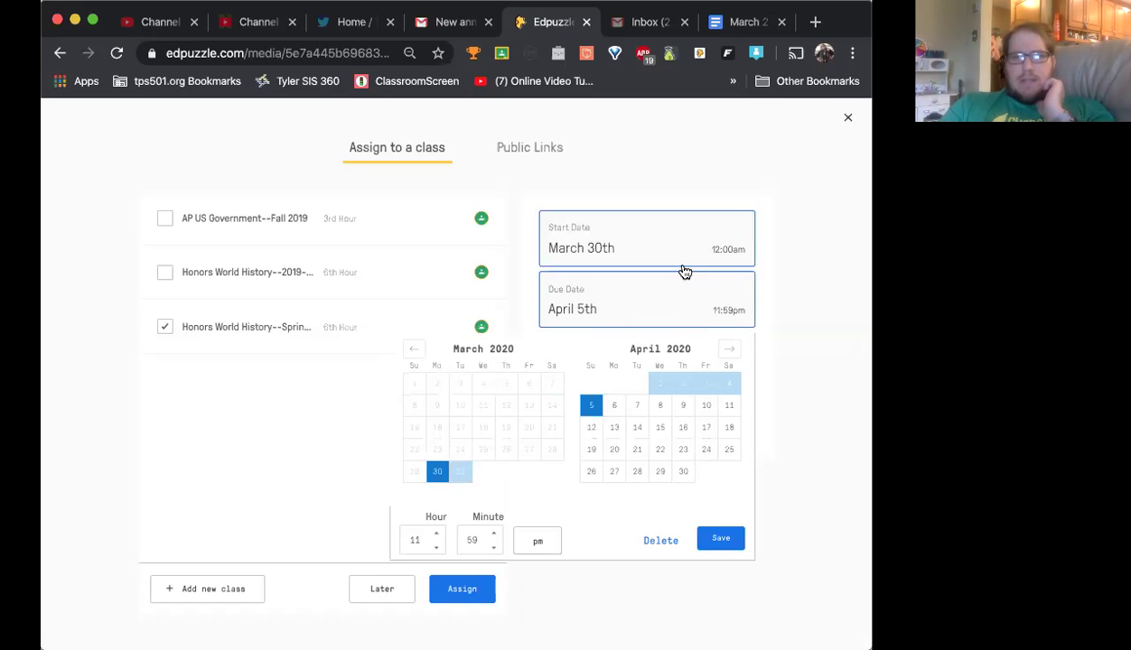
left_click(723, 539)
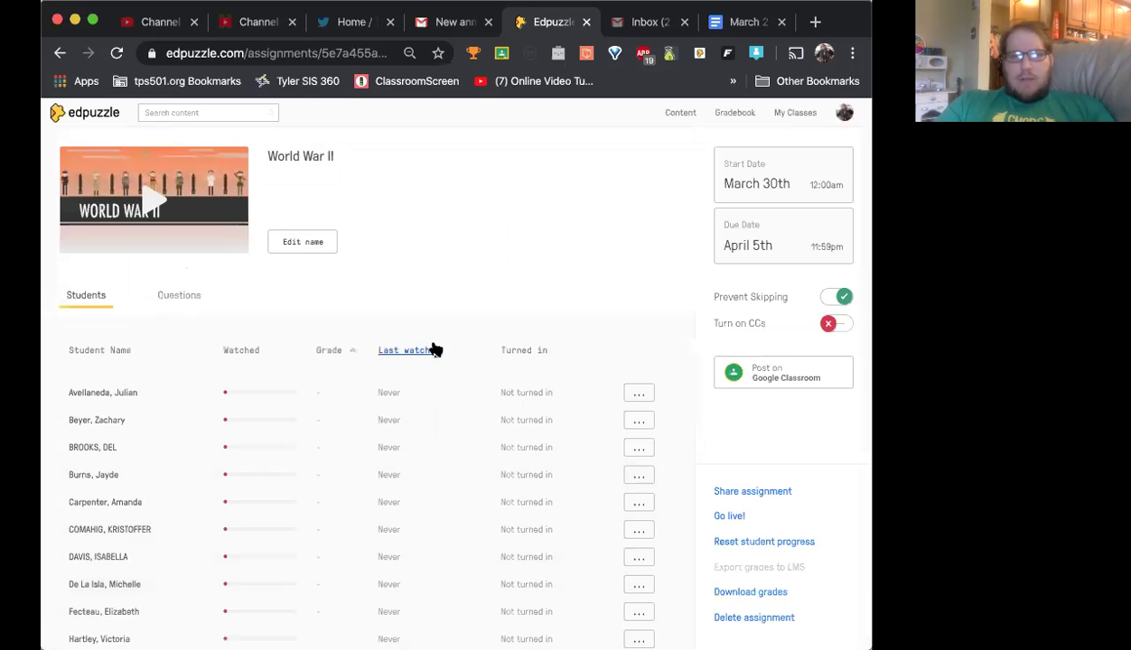
- Look through the World War II assignment's student list with its watched, grade and turned-in columns
scroll(467, 267, "down", 5)
scroll(469, 271, "down", 6)
scroll(469, 271, "up", 9)
scroll(469, 271, "up", 3)
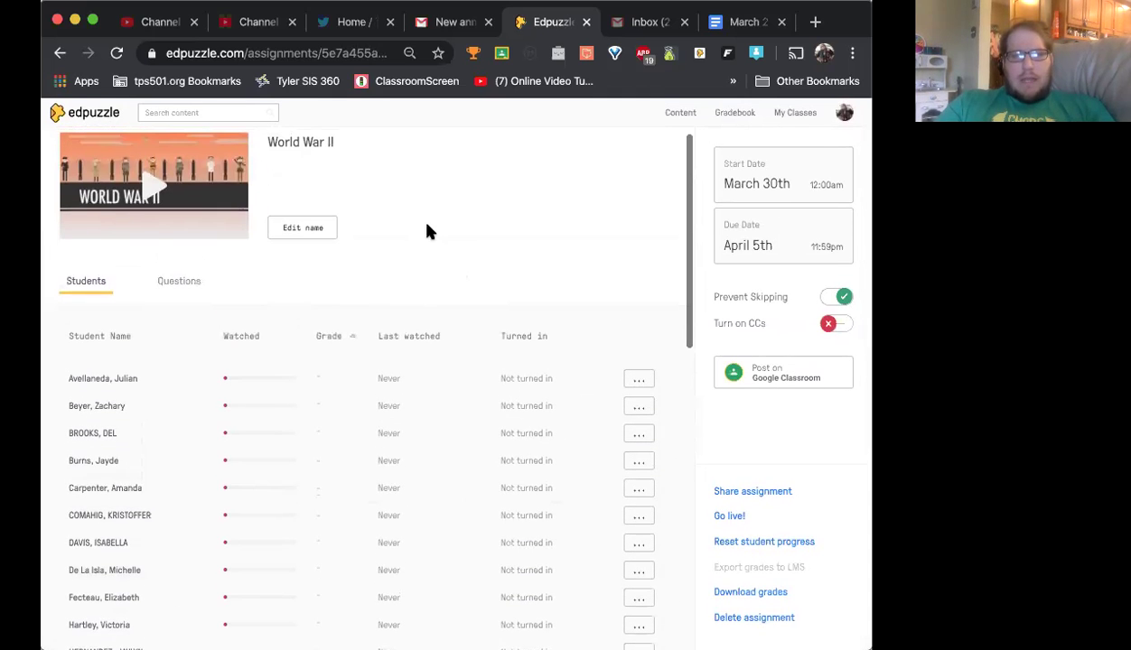
scroll(414, 427, "up", 1)
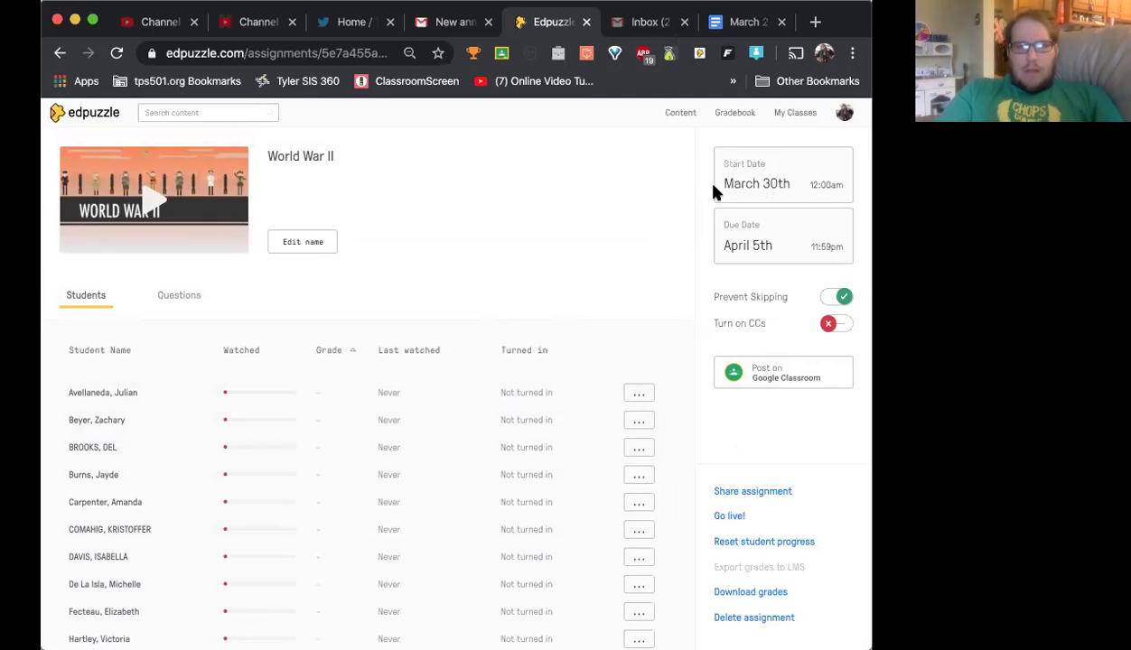
- Open the Gradebook, check the AP US Government--Fall 2019 class and switch to Honors World History--2019-2020
left_click(739, 119)
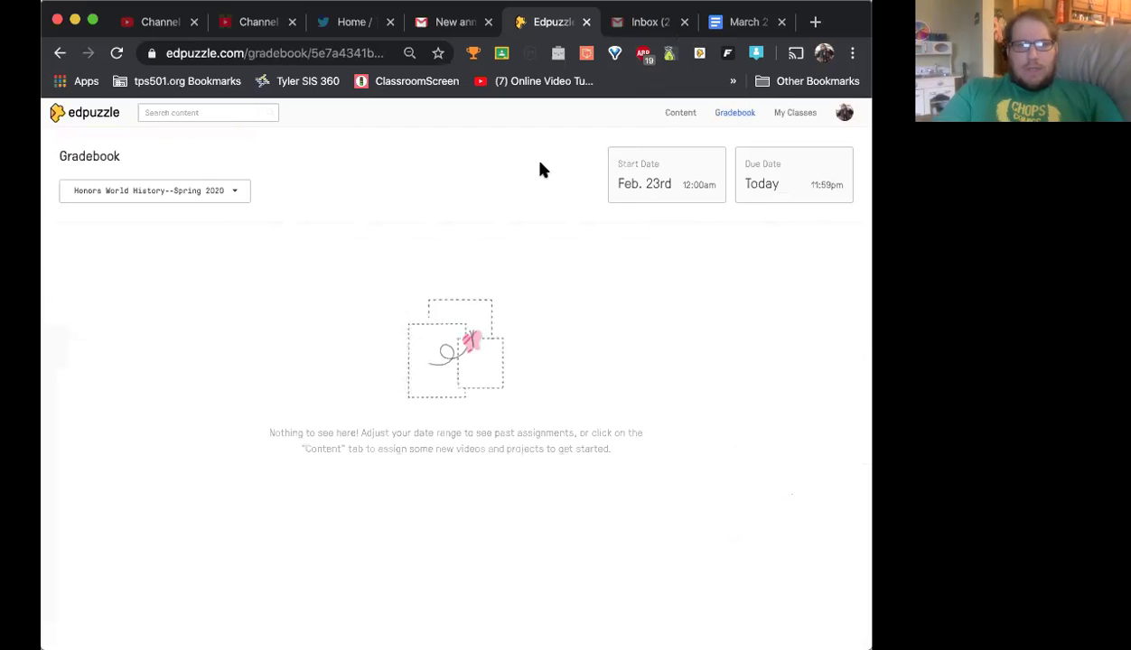
left_click(217, 195)
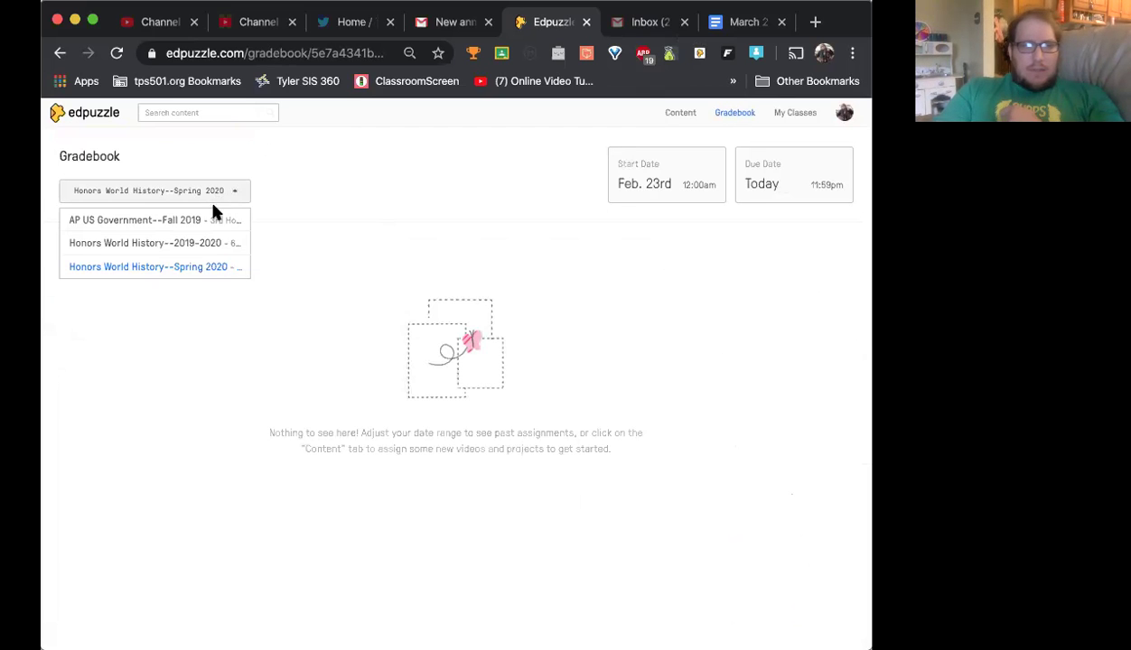
left_click(200, 220)
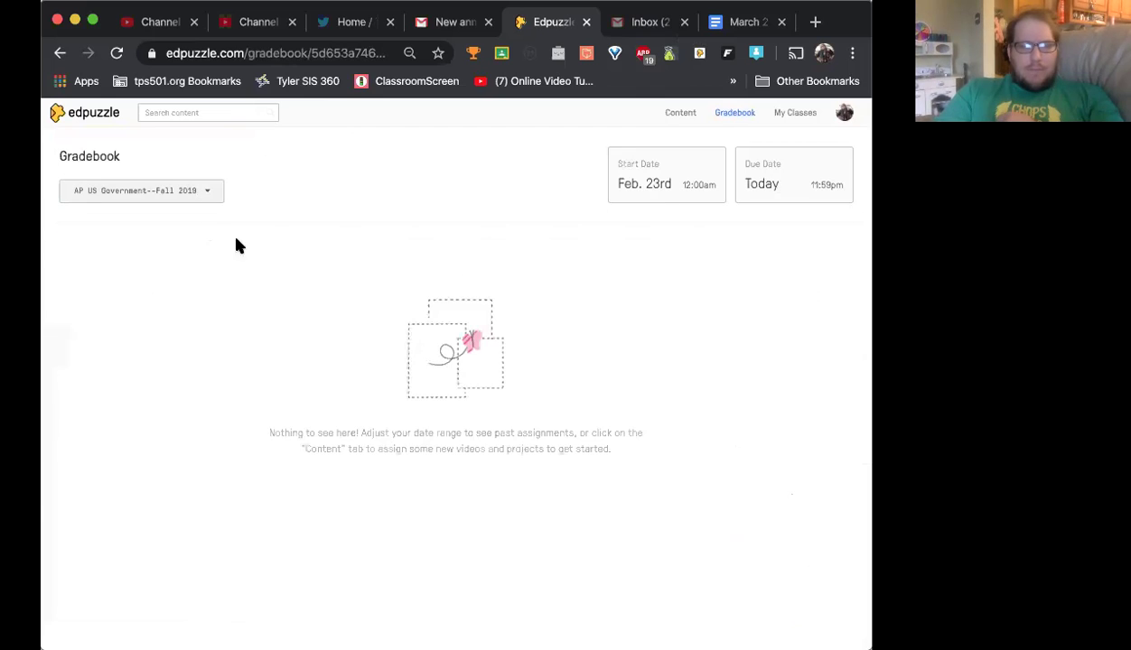
left_click(192, 192)
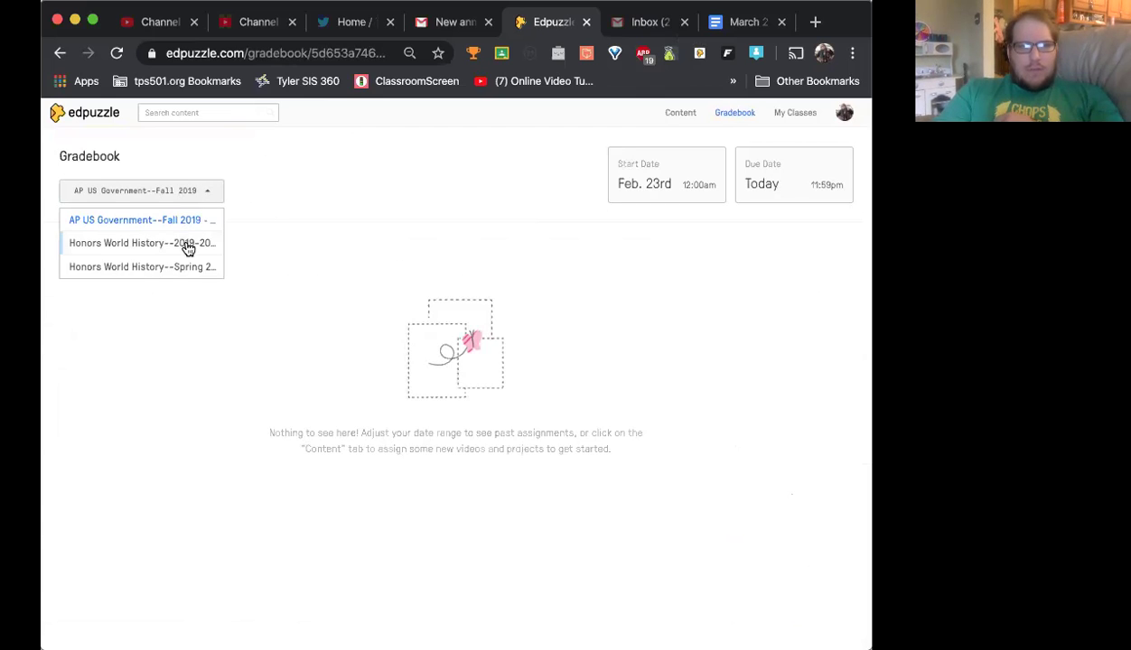
left_click(187, 244)
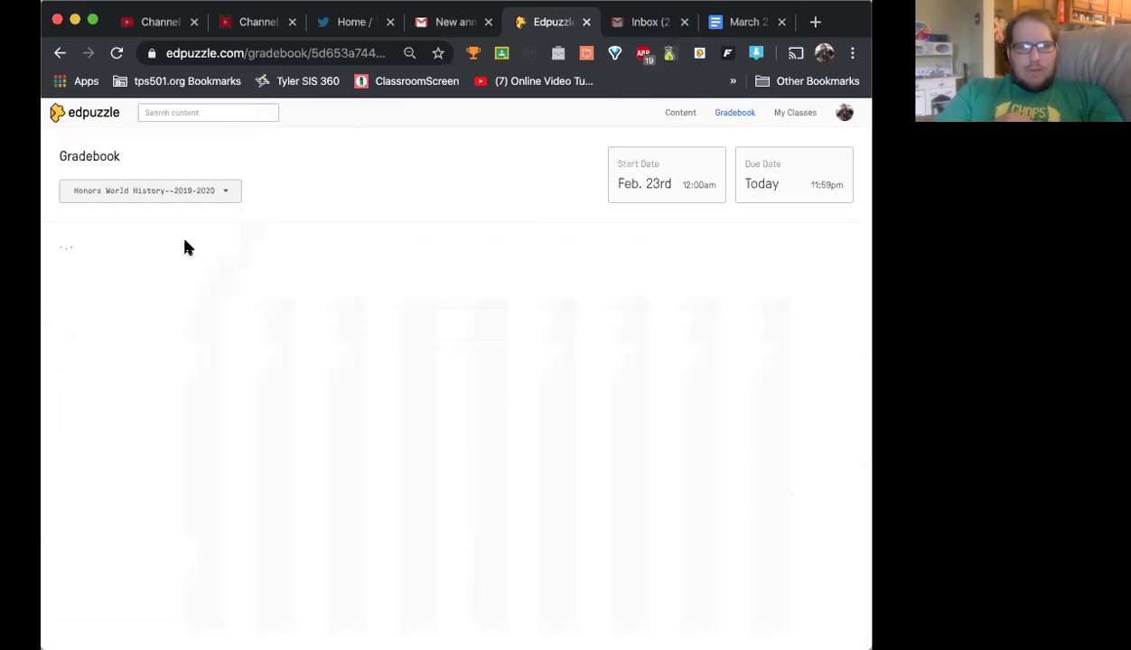
- Set the gradebook's start date to August 1, 2019 and save the date range
left_click(677, 185)
left_click(512, 225)
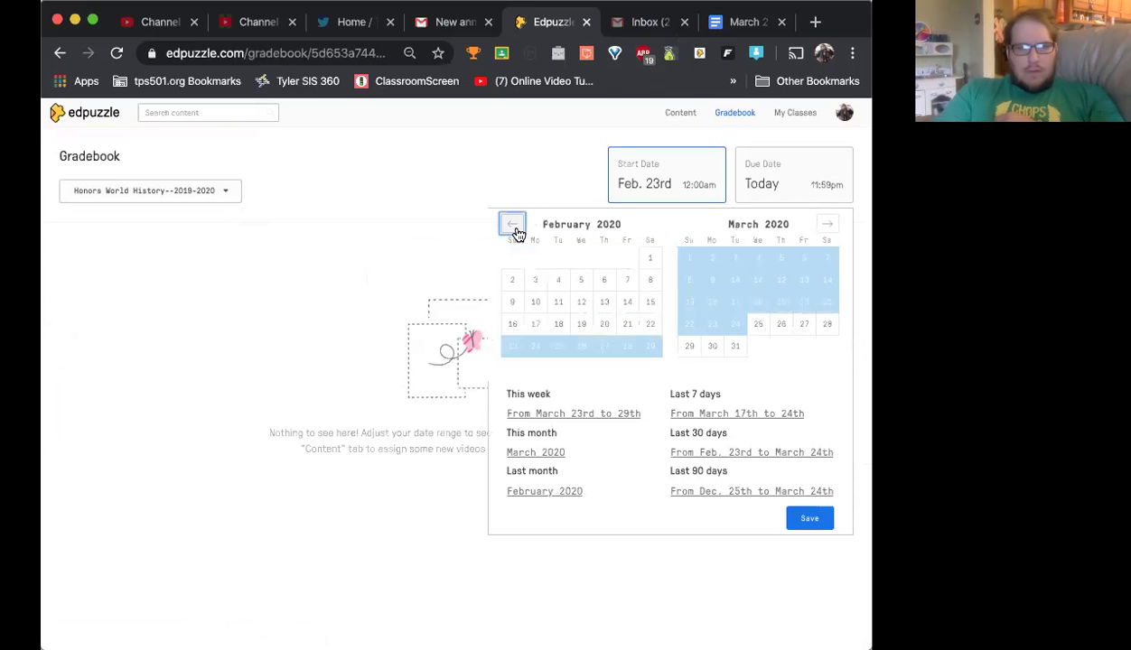
left_click(513, 228)
left_click(513, 228)
left_click(513, 228)
left_click(513, 228)
left_click(513, 227)
left_click(513, 227)
left_click(518, 234)
left_click(517, 234)
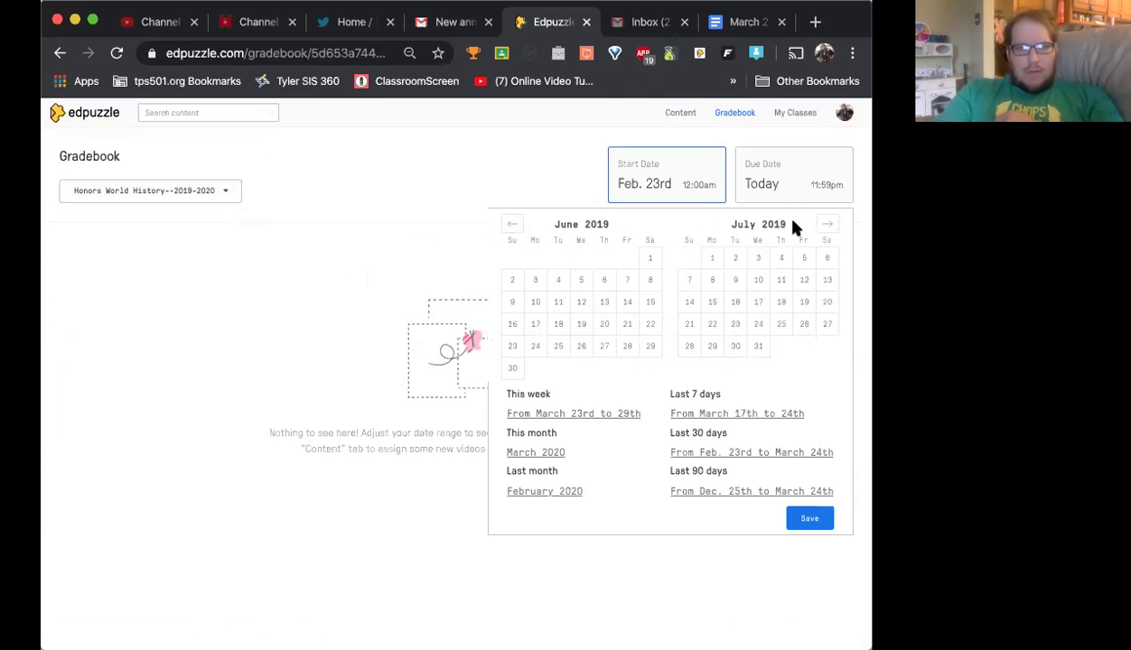
left_click(832, 224)
left_click(832, 224)
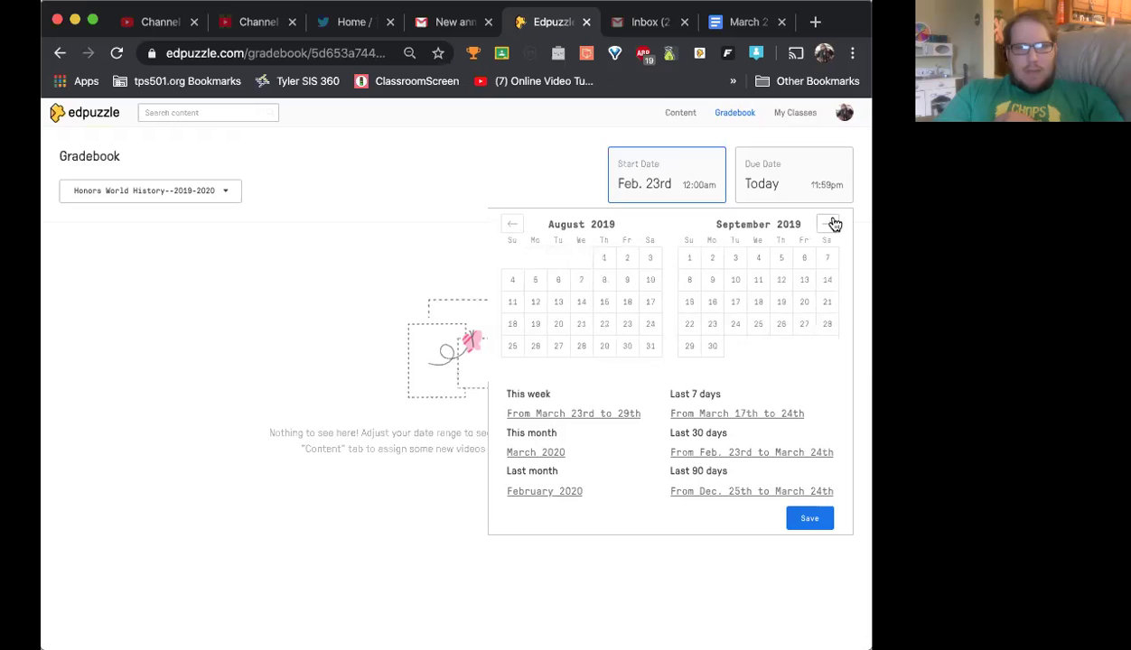
left_click(604, 258)
left_click(810, 520)
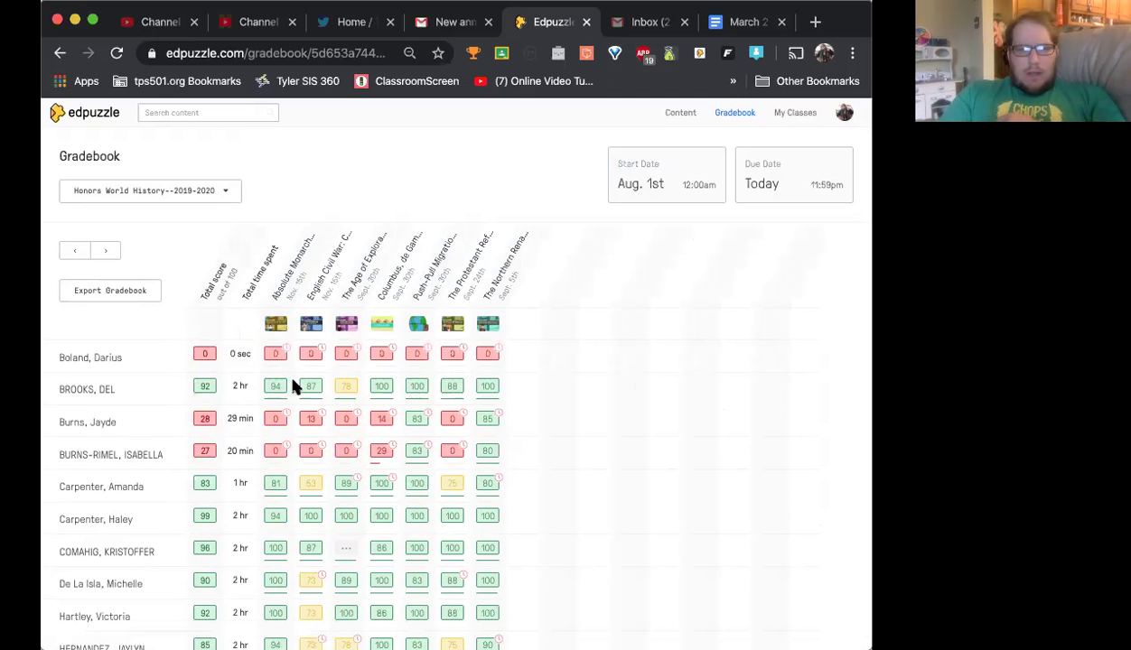
- Look over the students' scores for each assignment in the Honors World History--2019-2020 gradebook
scroll(361, 395, "down", 2)
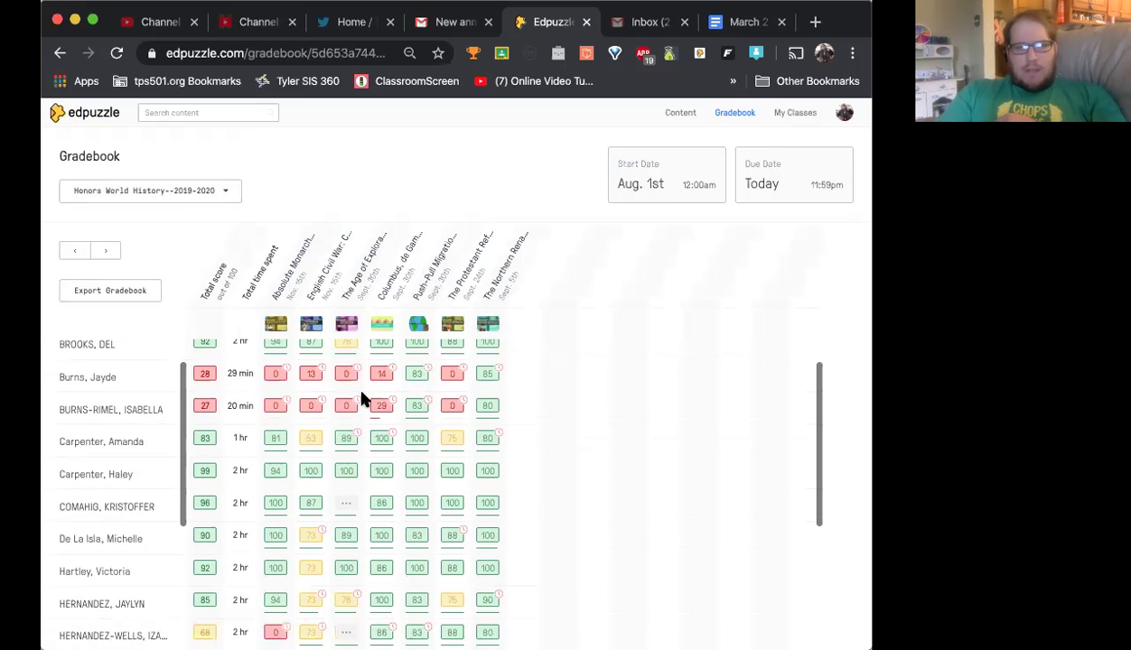
scroll(409, 360, "up", 1)
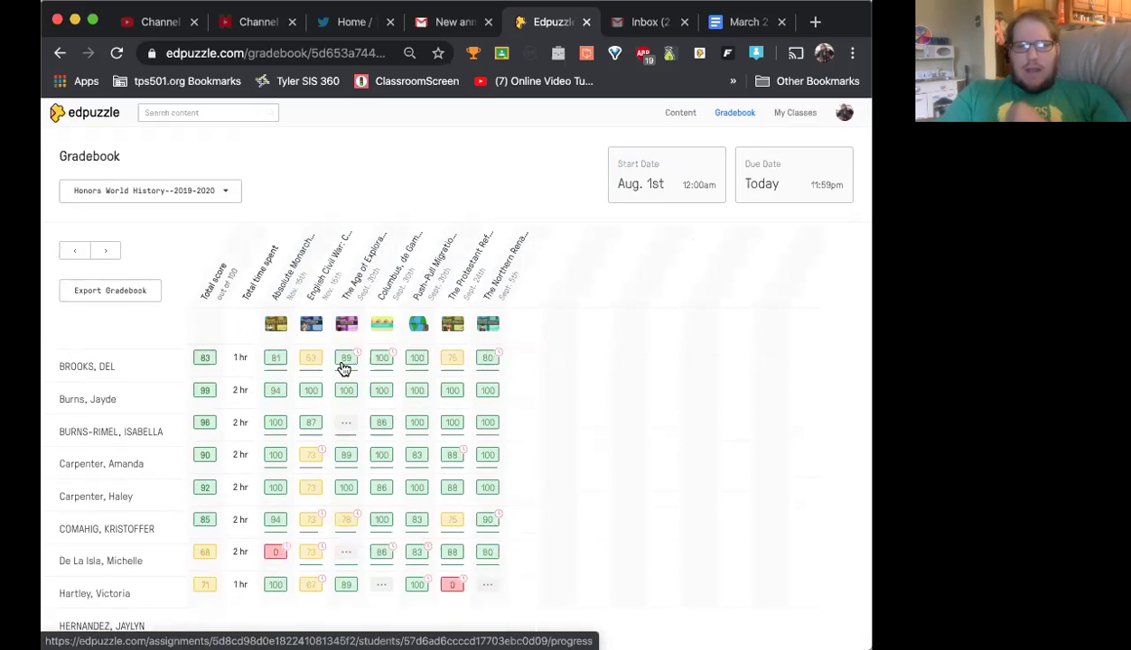
scroll(278, 415, "down", 3)
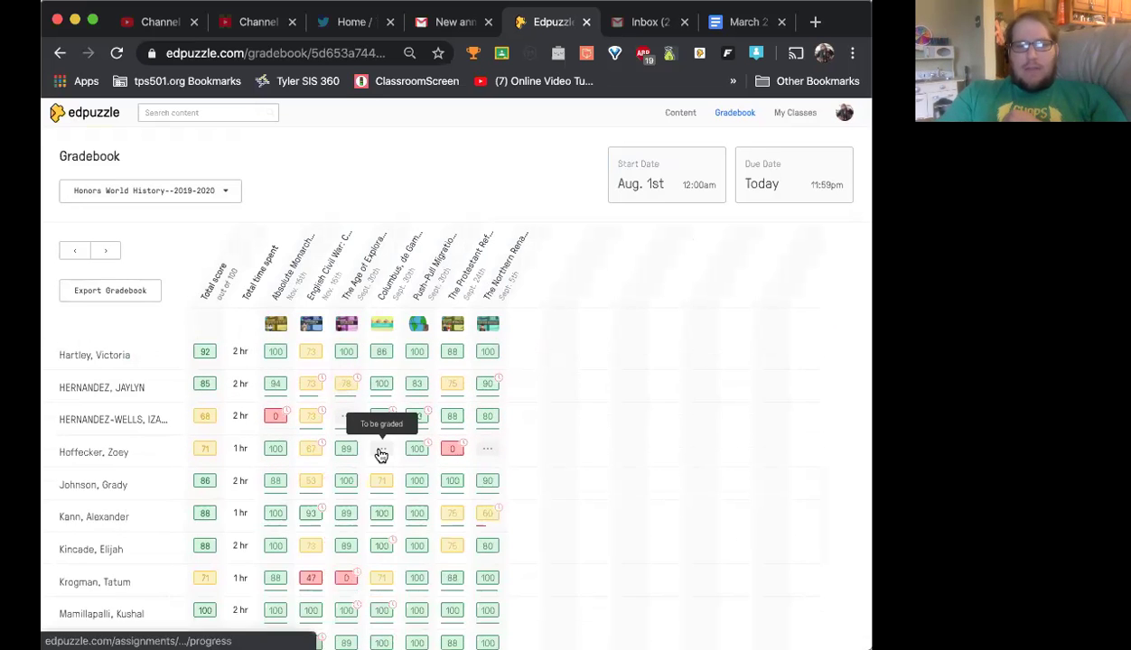
- Scan the whole class list in the gradebook for low scores, late work and answers still to be graded
scroll(430, 463, "down", 2)
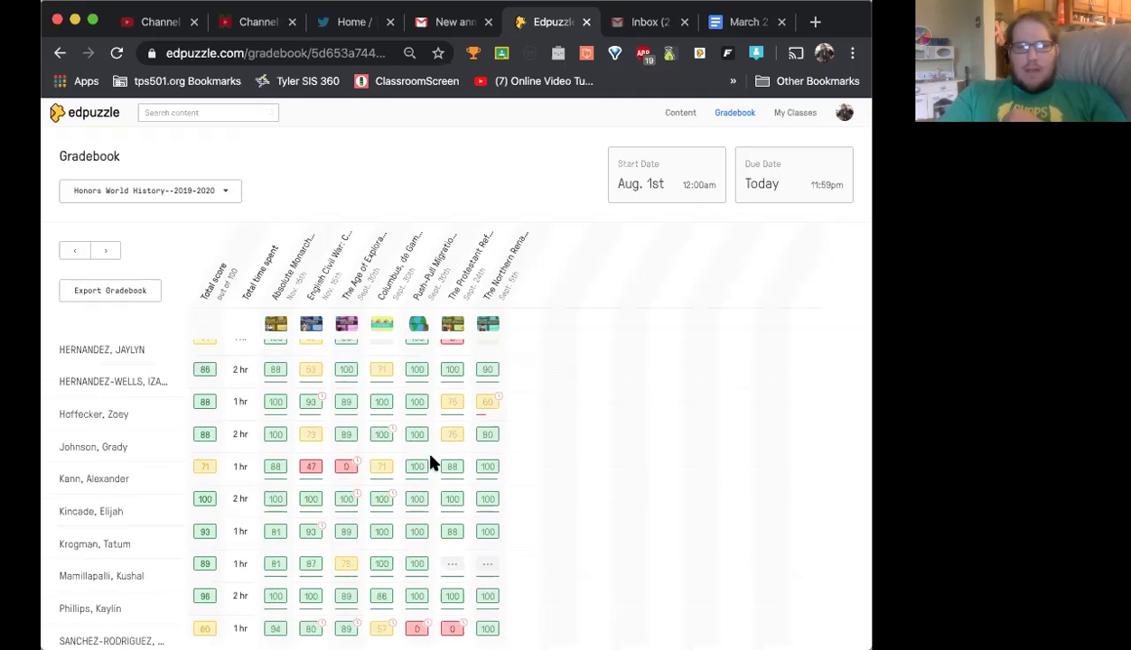
scroll(430, 462, "down", 4)
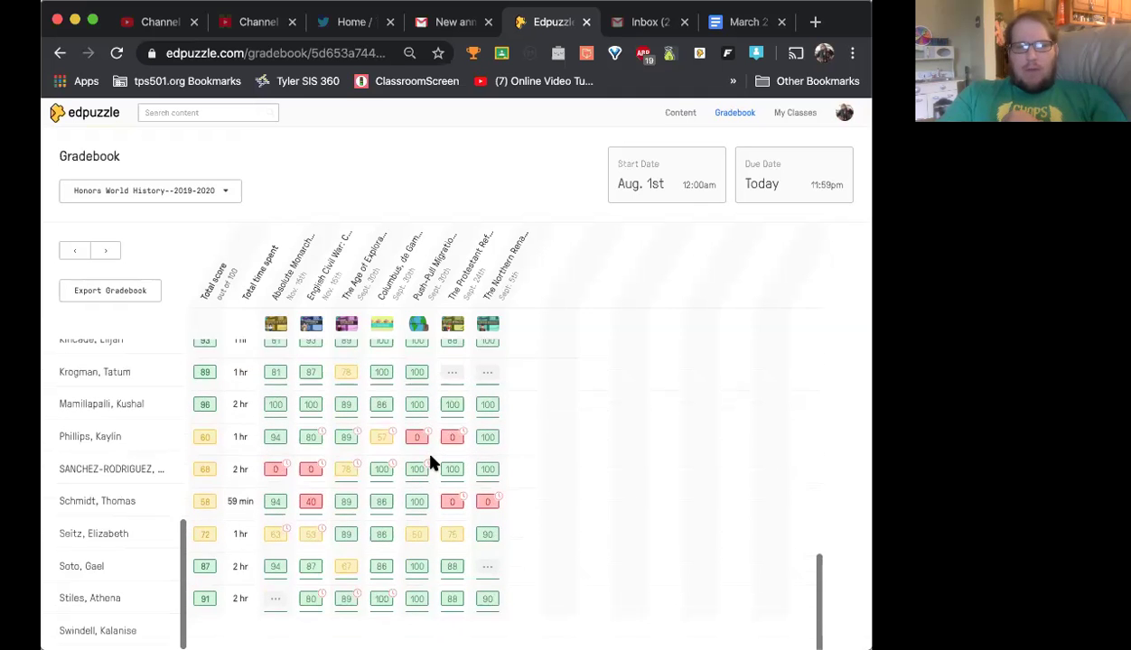
scroll(430, 462, "down", 4)
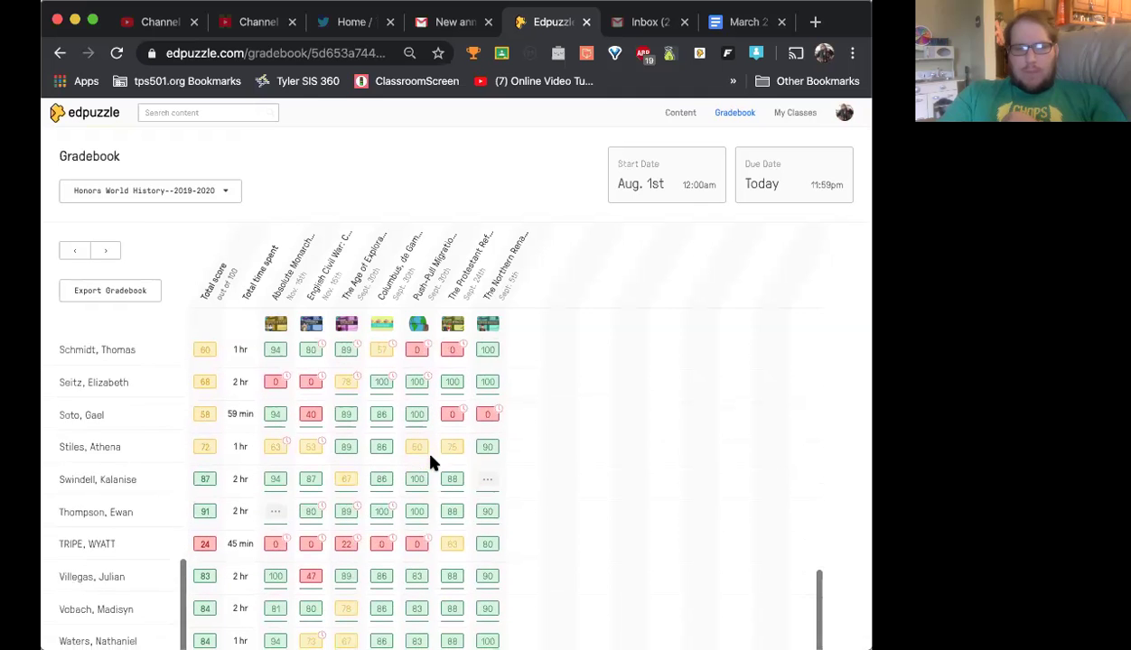
scroll(242, 464, "up", 1)
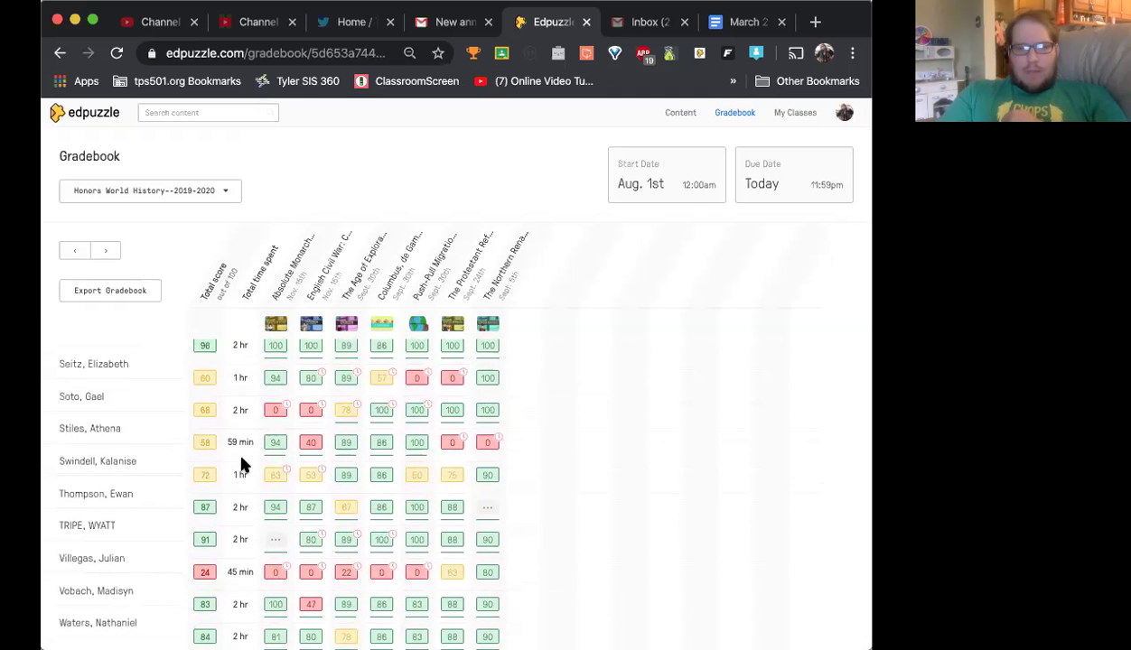
scroll(242, 465, "up", 4)
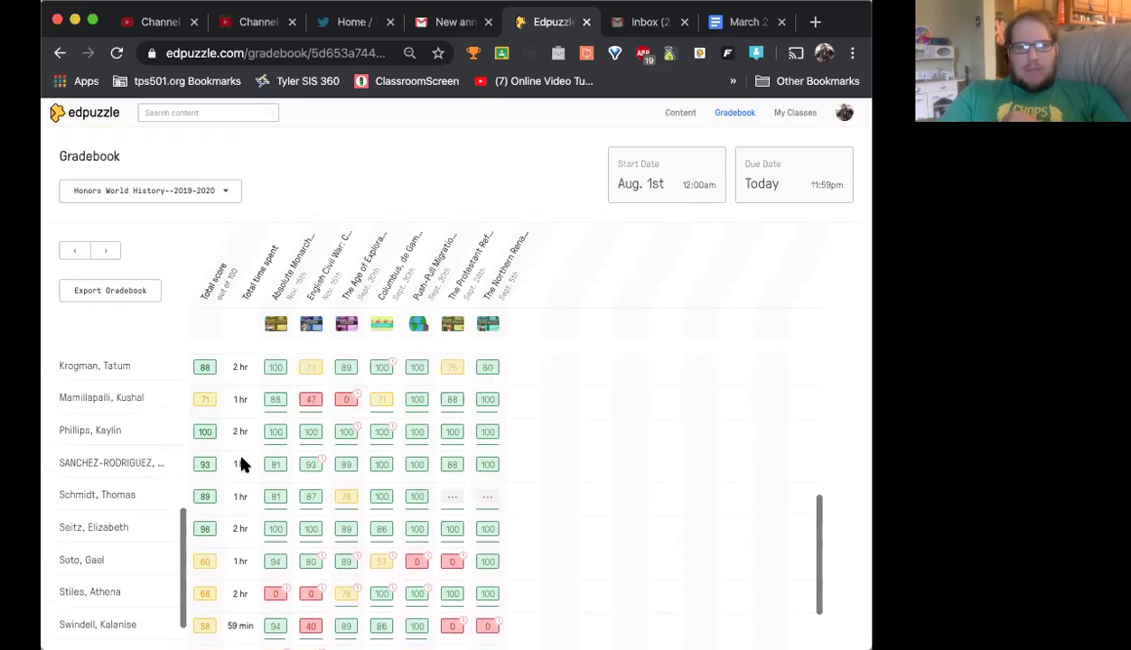
scroll(242, 465, "up", 4)
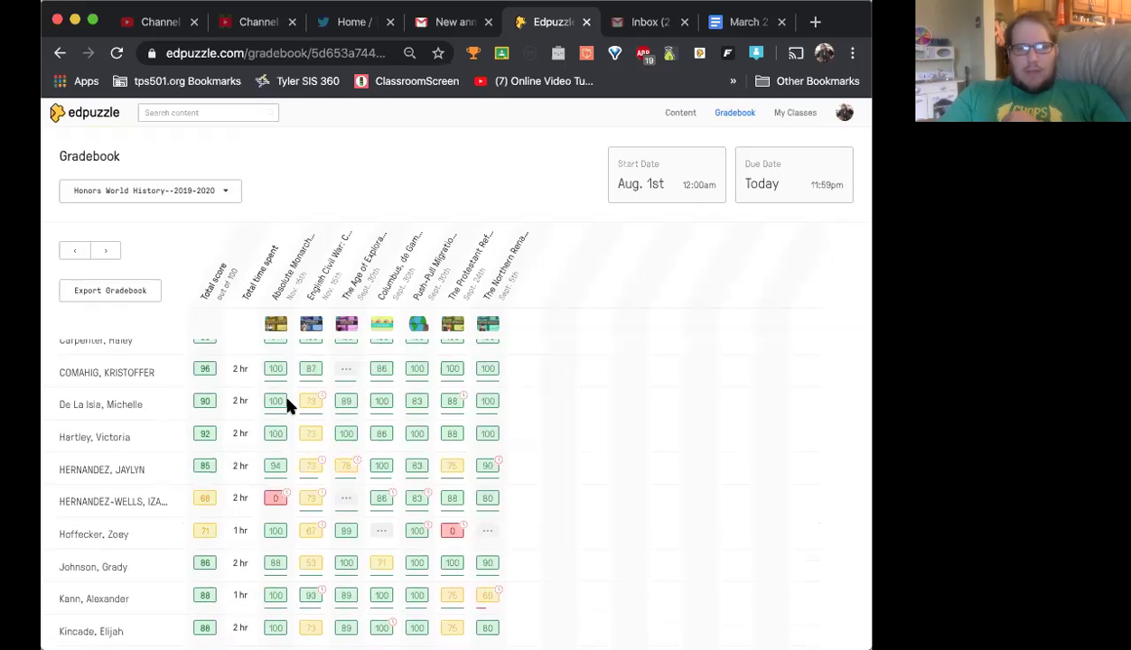
scroll(282, 402, "up", 2)
scroll(283, 403, "down", 3)
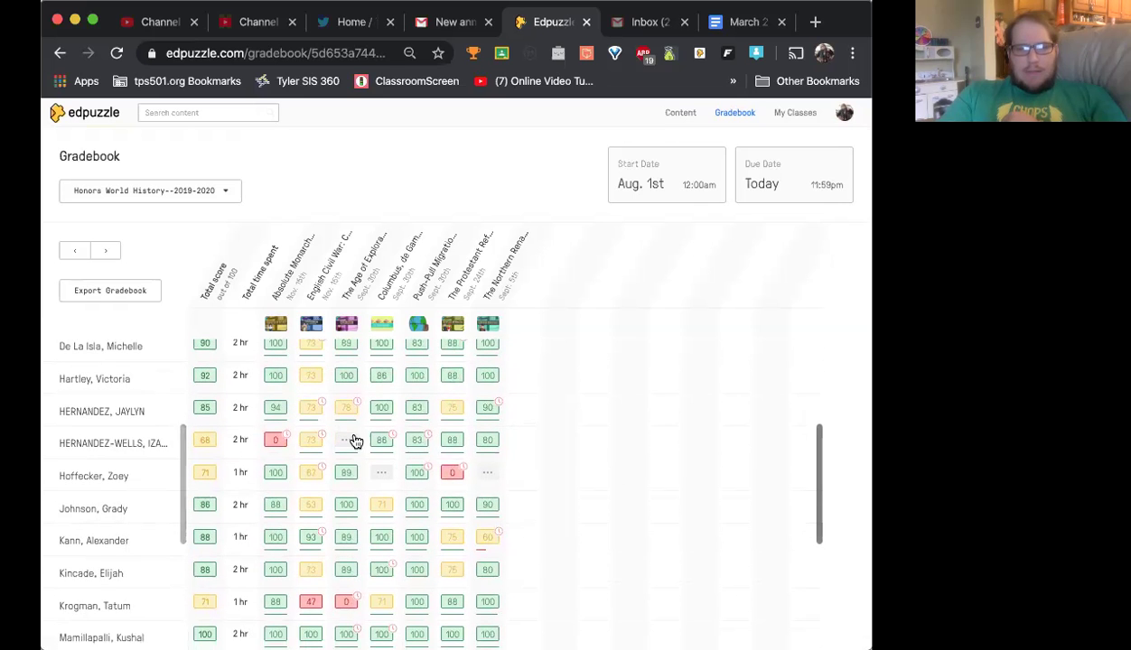
mouse_move(348, 445)
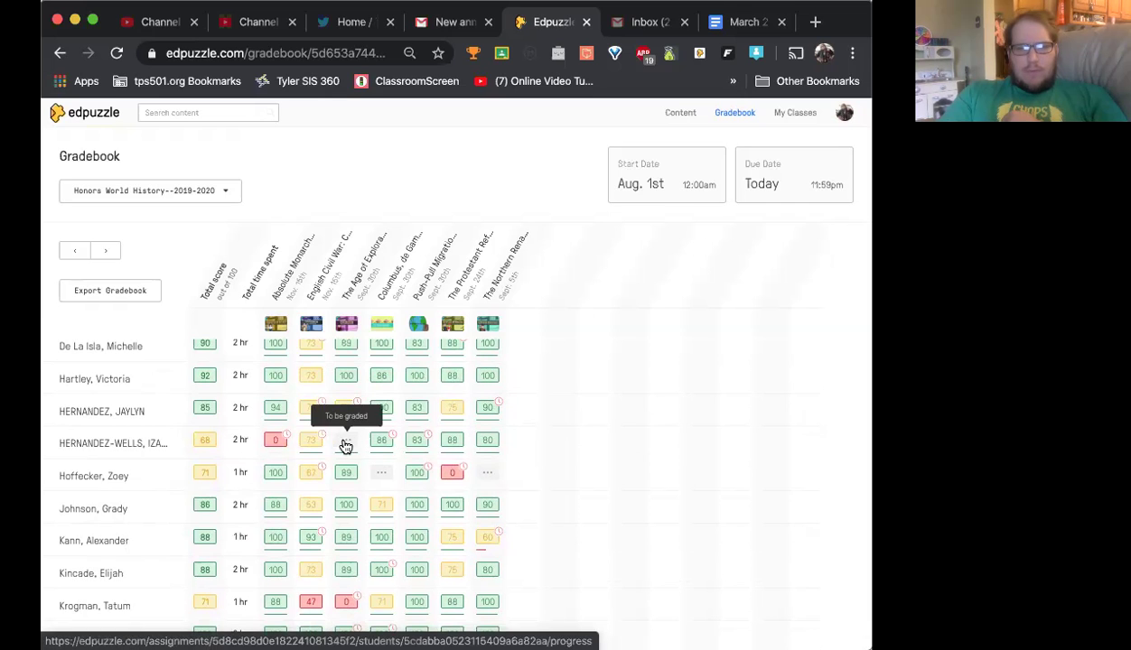
- Open the 73-point English Civil War result of the student with 0 on Absolute Monarchy, review the responses and return to the gradebook
left_click(309, 446)
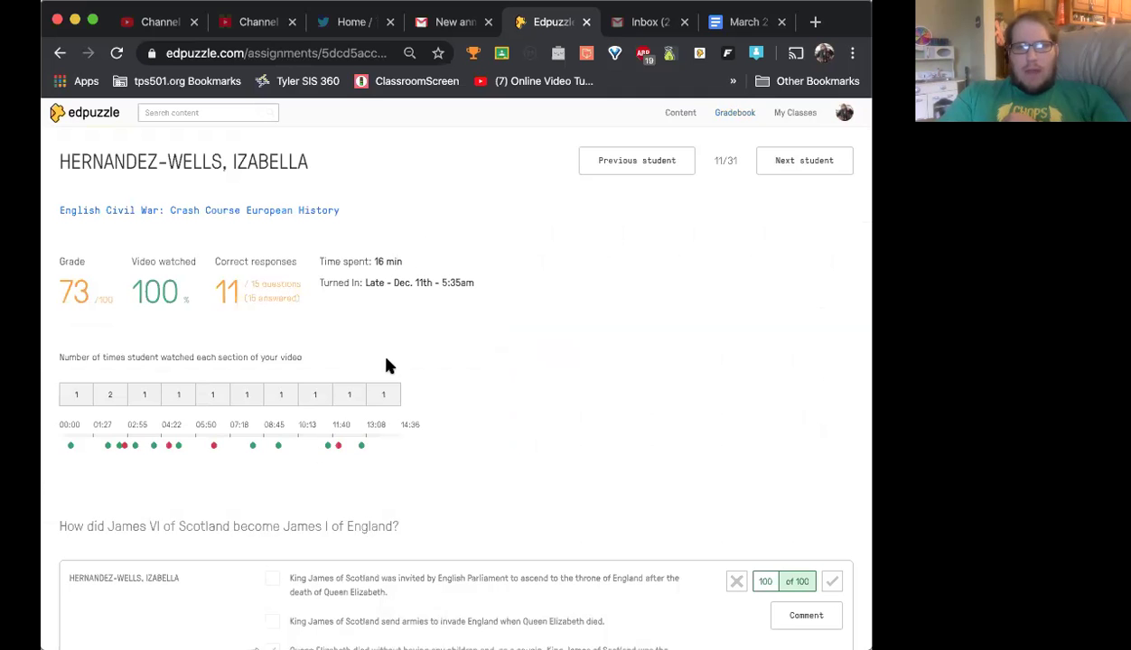
scroll(402, 361, "down", 1)
scroll(402, 364, "down", 1)
scroll(402, 364, "up", 2)
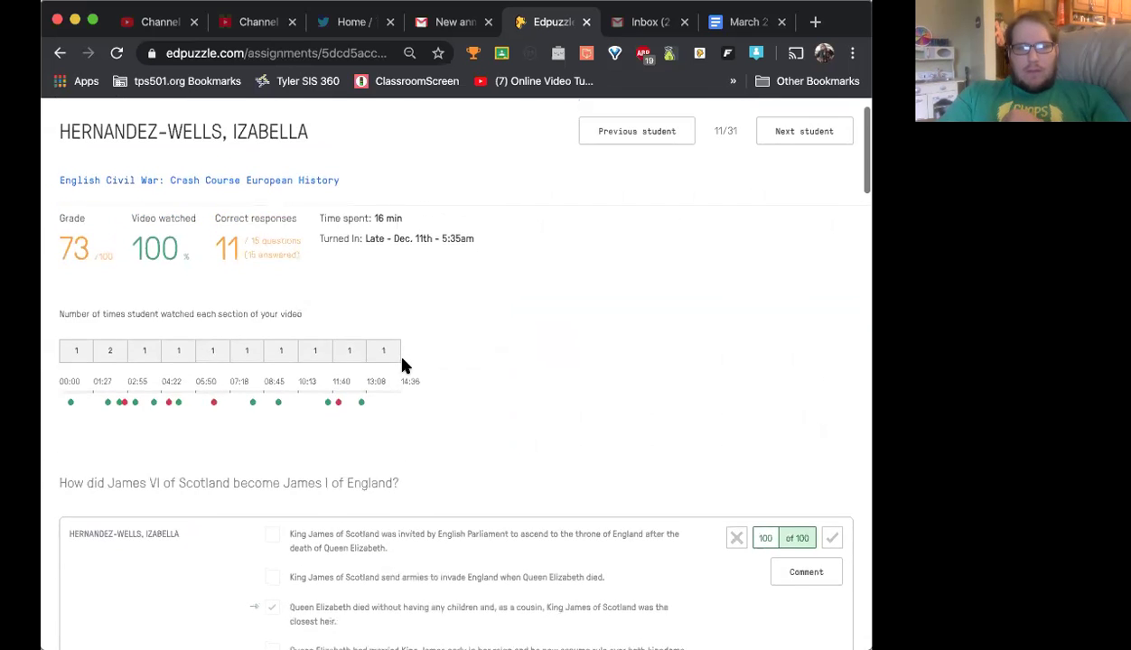
scroll(402, 364, "down", 4)
scroll(404, 364, "down", 15)
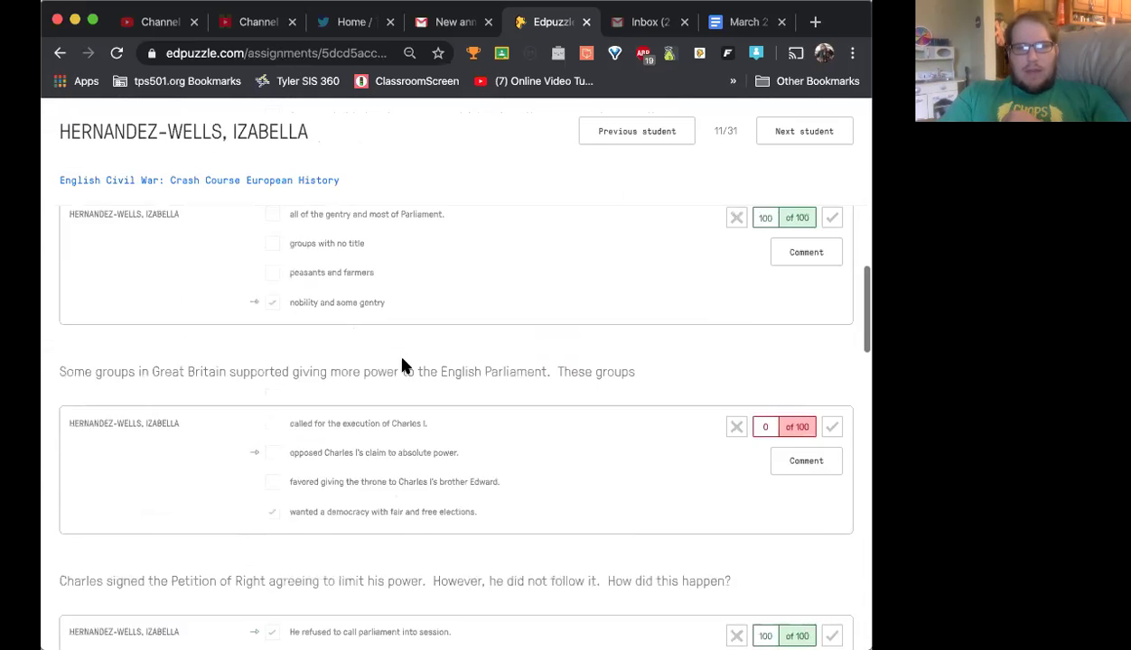
scroll(404, 364, "down", 18)
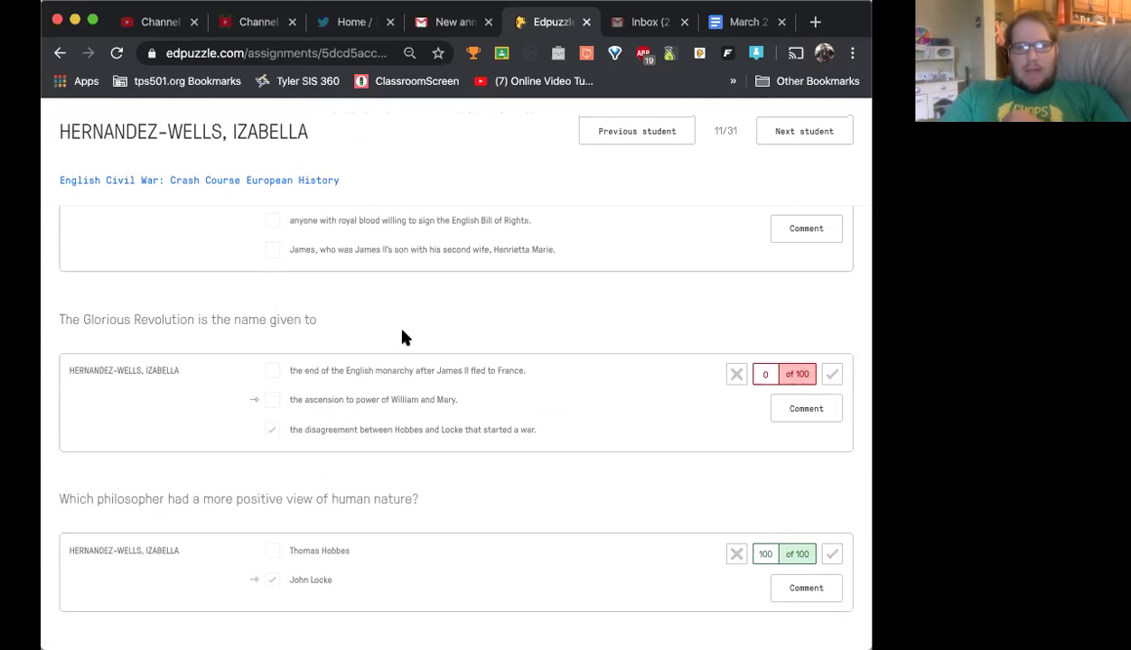
scroll(400, 316, "up", 1)
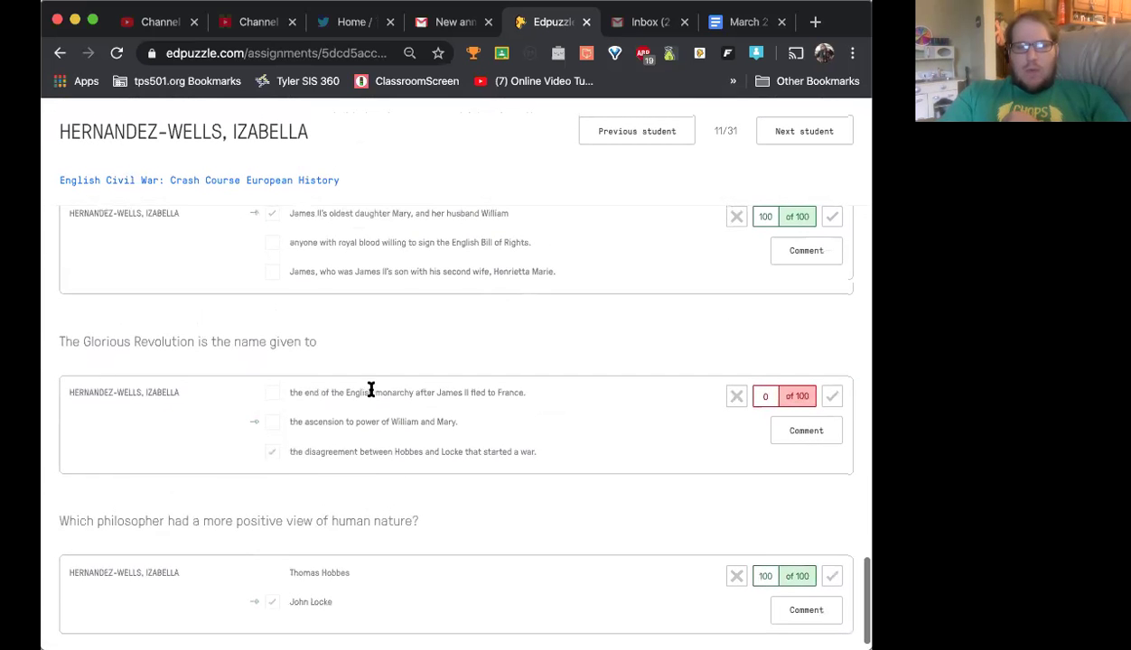
scroll(400, 470, "up", 15)
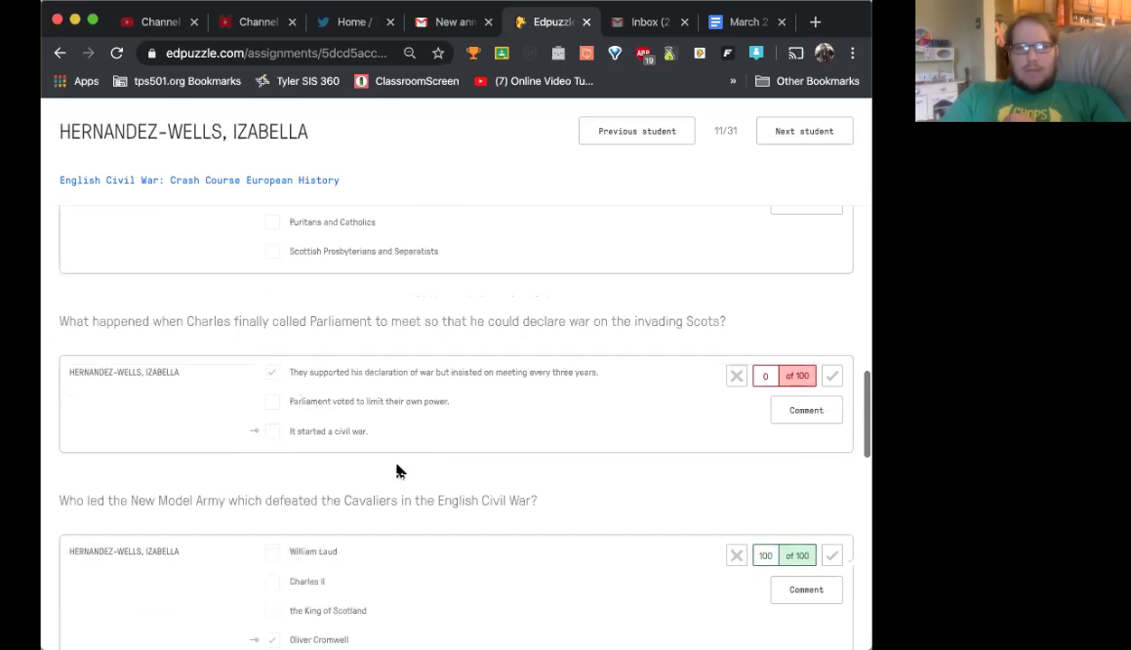
scroll(398, 468, "up", 10)
scroll(398, 468, "left", 5)
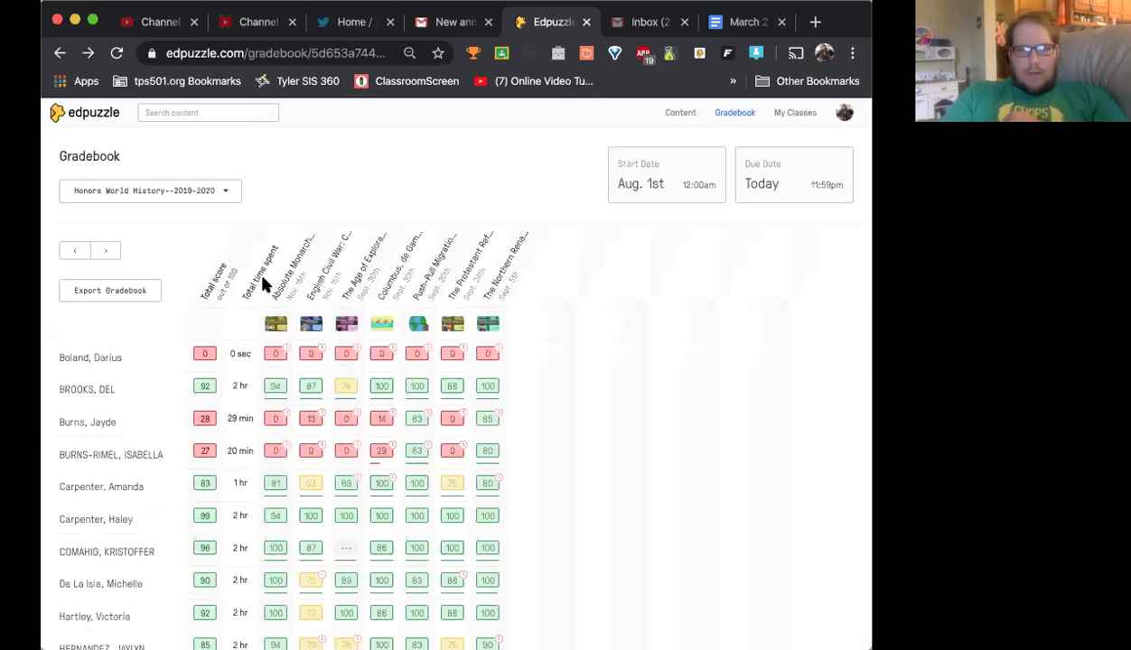
- Open the Absolute Monarchy assignment from the gradebook and show the reset option for the late student graded 63/100
left_click(284, 285)
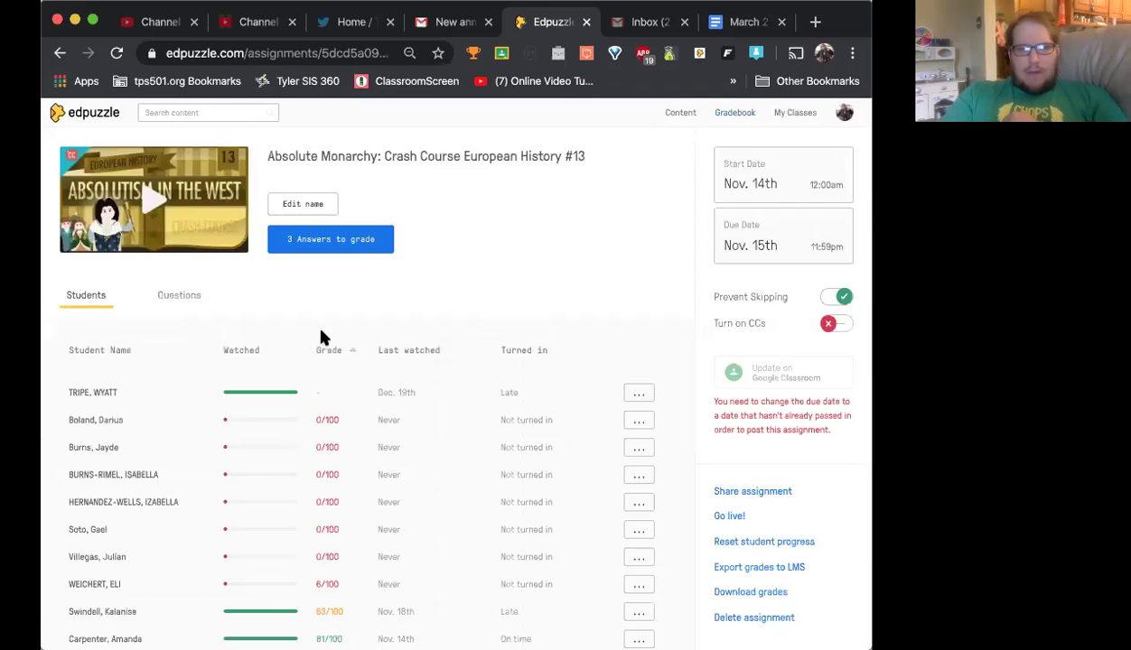
scroll(366, 410, "down", 3)
scroll(369, 410, "down", 1)
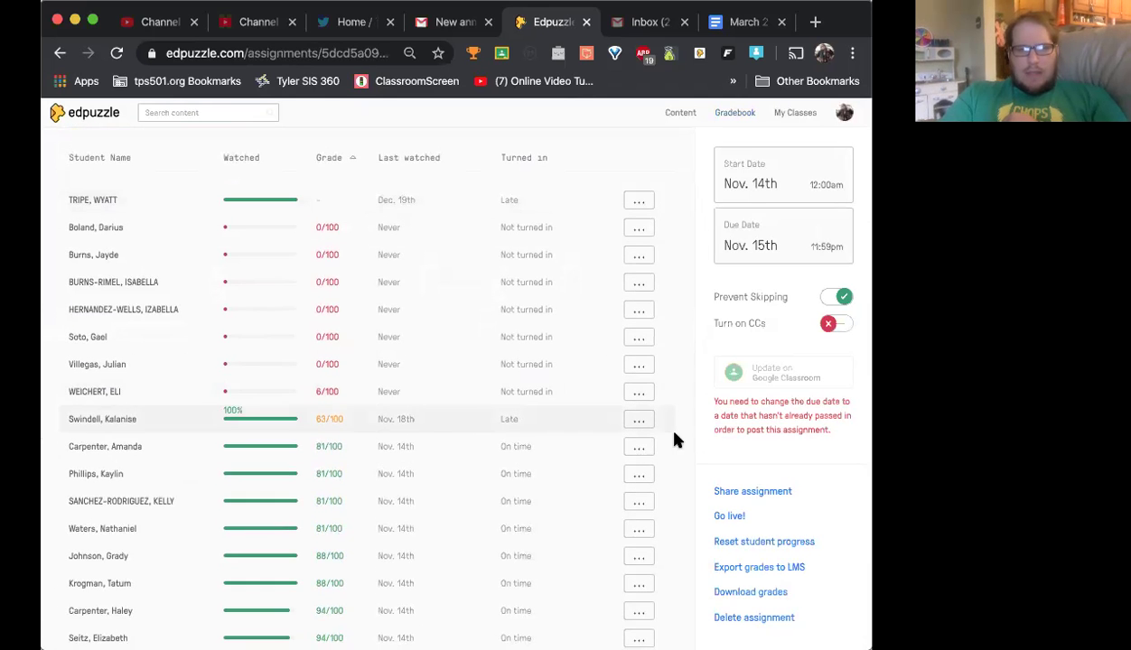
left_click(642, 425)
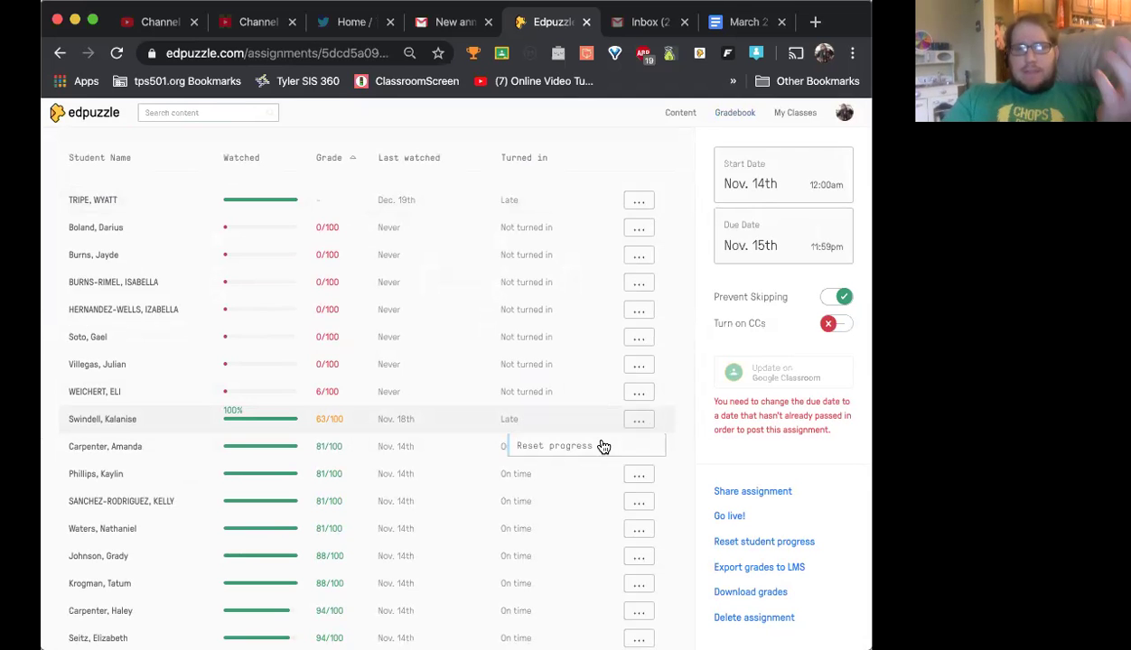
scroll(600, 447, "up", 3)
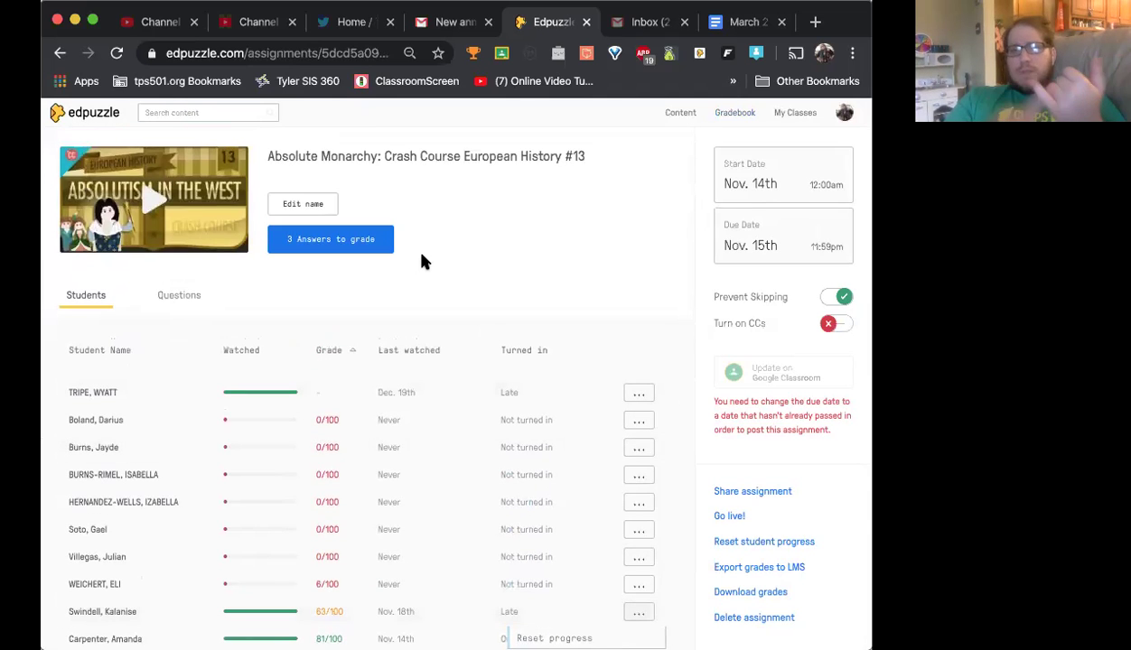